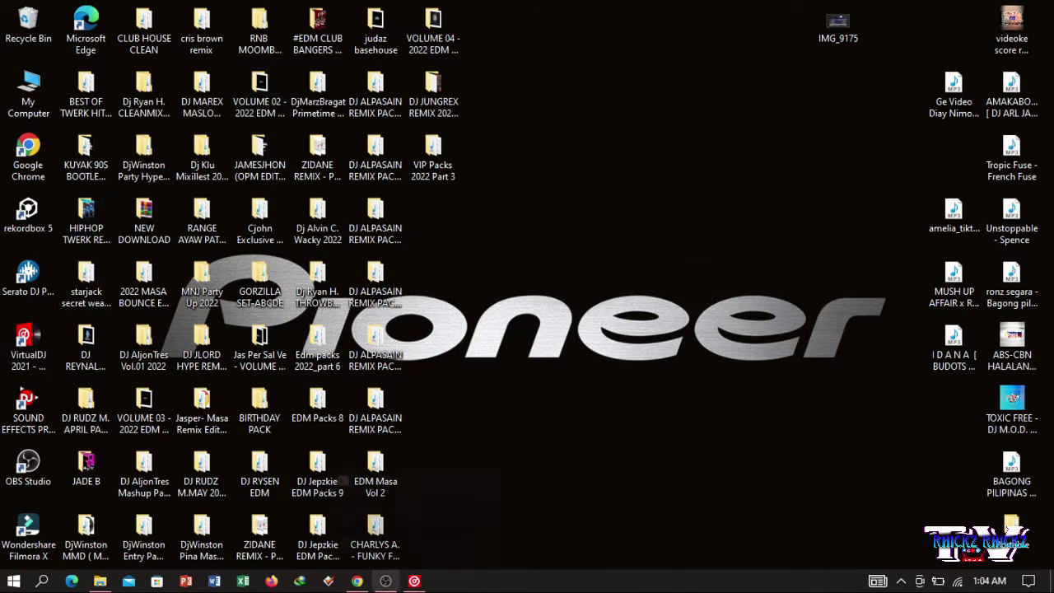
- Switch to VirtualDJ, review the main GUI skins listed in its interface settings, and minimize the program
{"action": "left_click", "coordinate": [414, 580]}
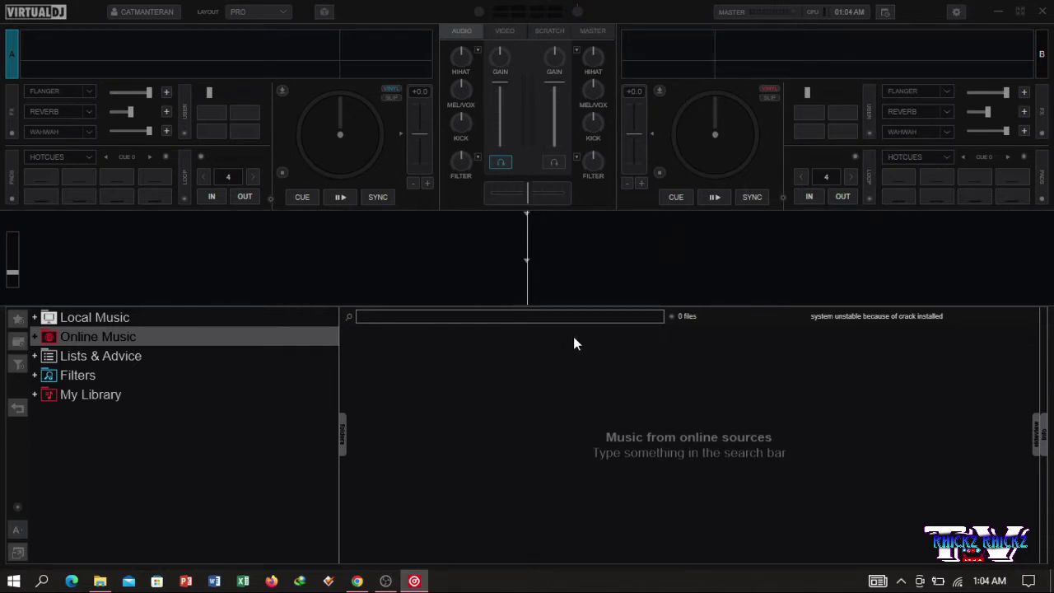
{"action": "left_click", "coordinate": [957, 13]}
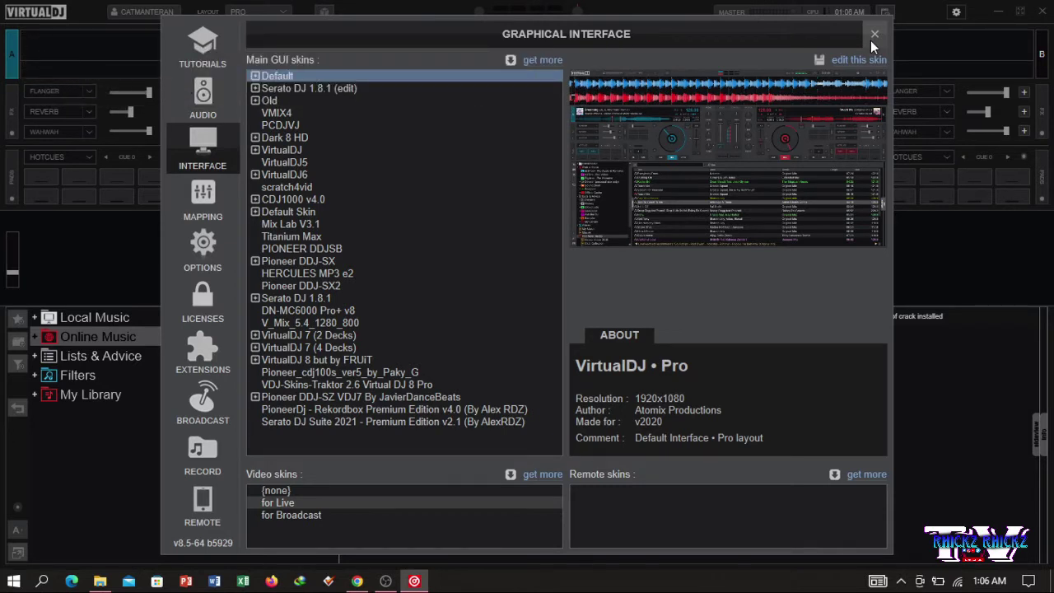
{"action": "left_click", "coordinate": [873, 36]}
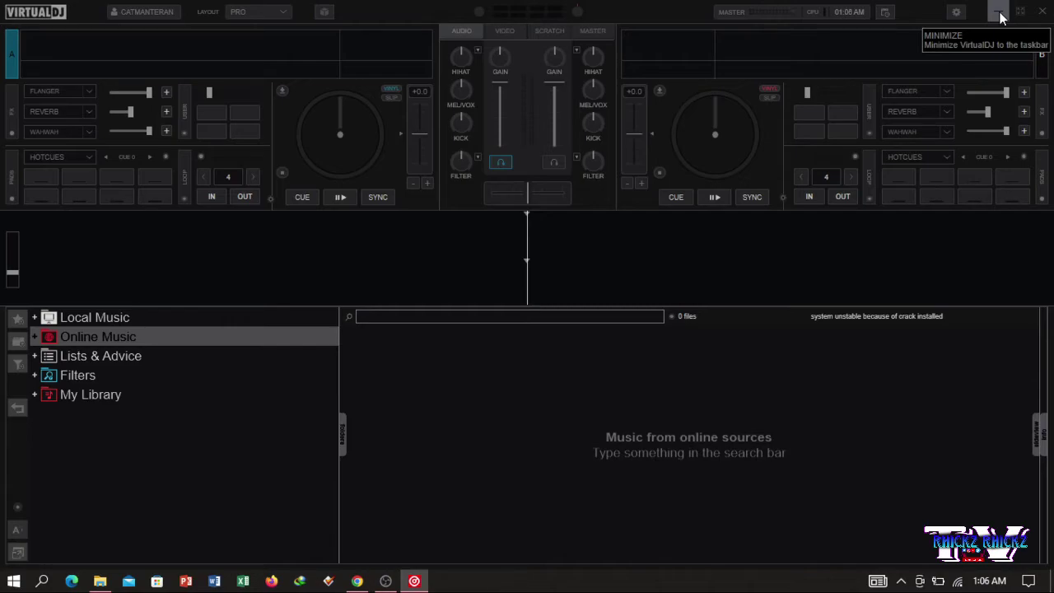
{"action": "left_click", "coordinate": [999, 14]}
{"action": "right_click", "coordinate": [632, 148]}
{"action": "left_click", "coordinate": [648, 198]}
{"action": "right_click", "coordinate": [649, 193]}
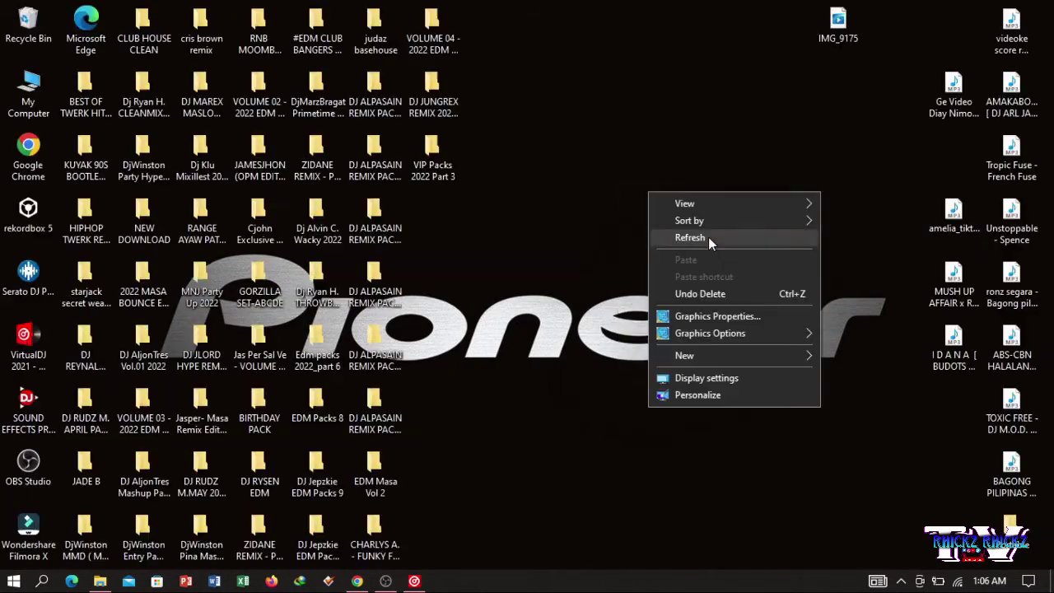
{"action": "left_click", "coordinate": [708, 237]}
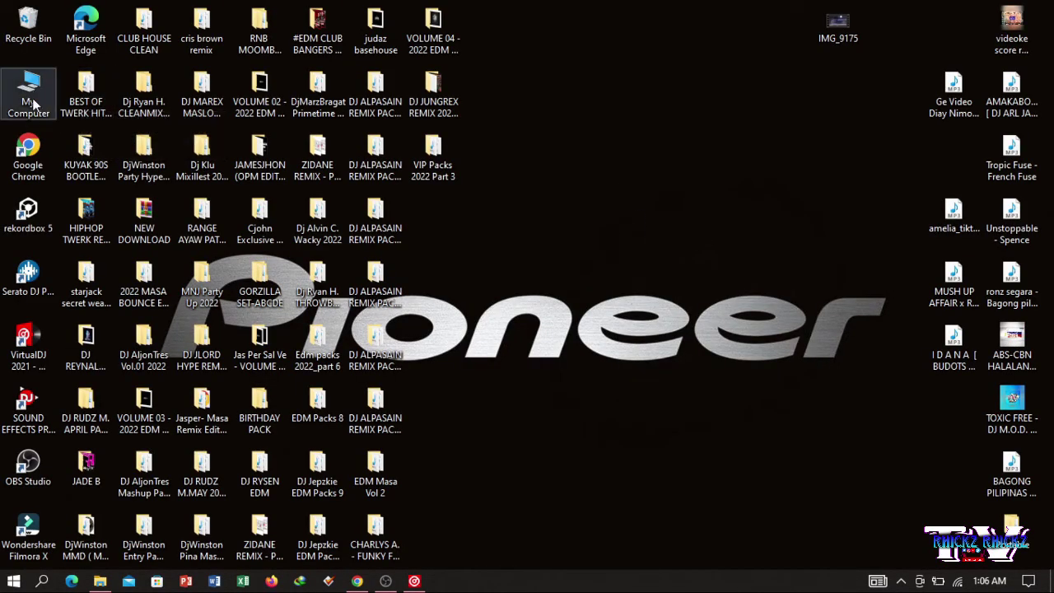
- Browse from My Computer to Documents, VirtualDJ, Skins to view the installed skin files, and minimize that window
{"action": "double_click", "coordinate": [32, 102]}
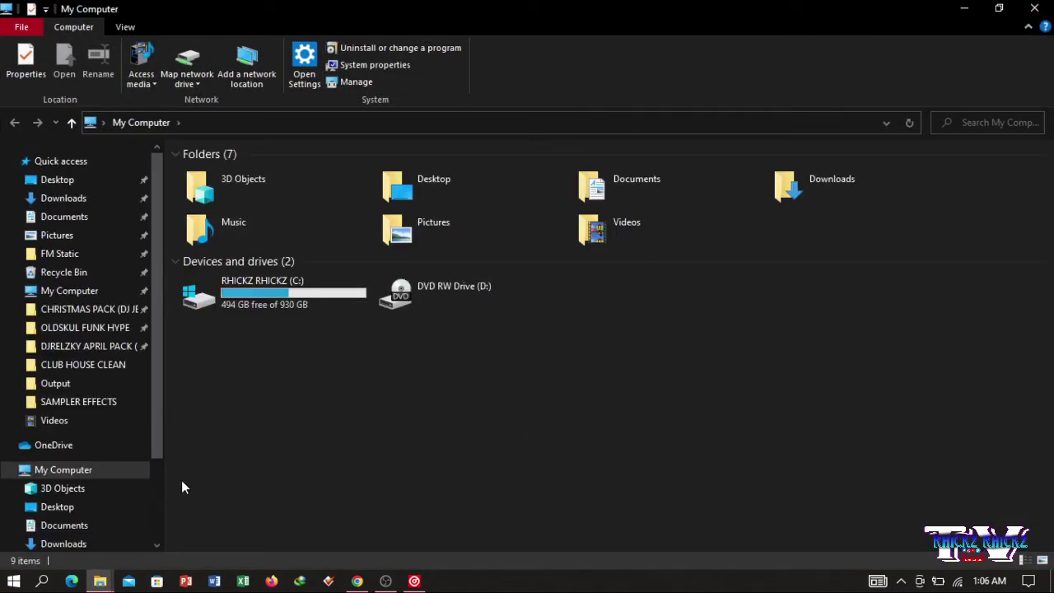
{"action": "double_click", "coordinate": [684, 190]}
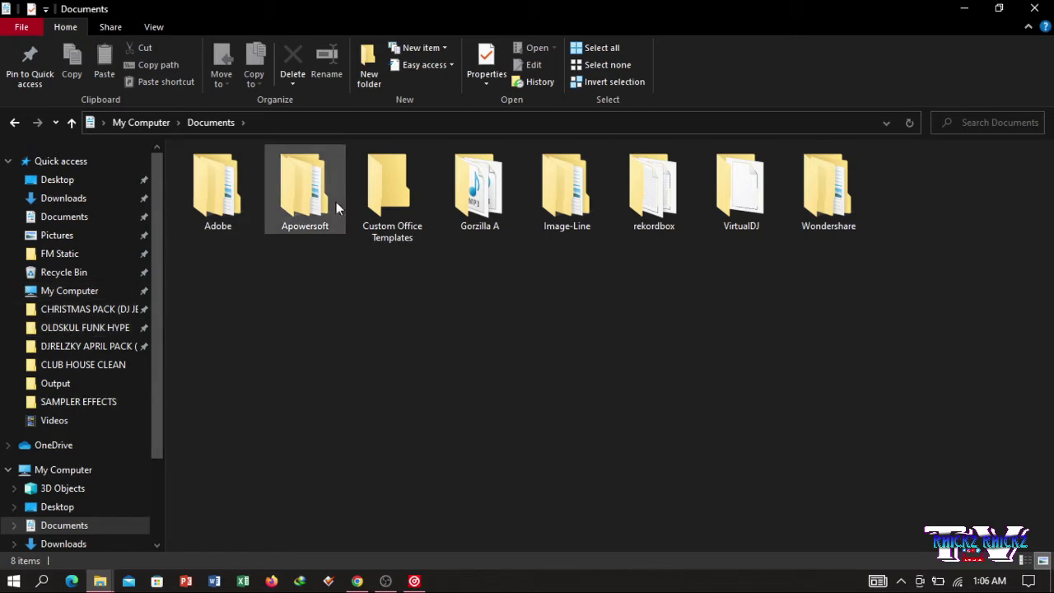
{"action": "double_click", "coordinate": [728, 198]}
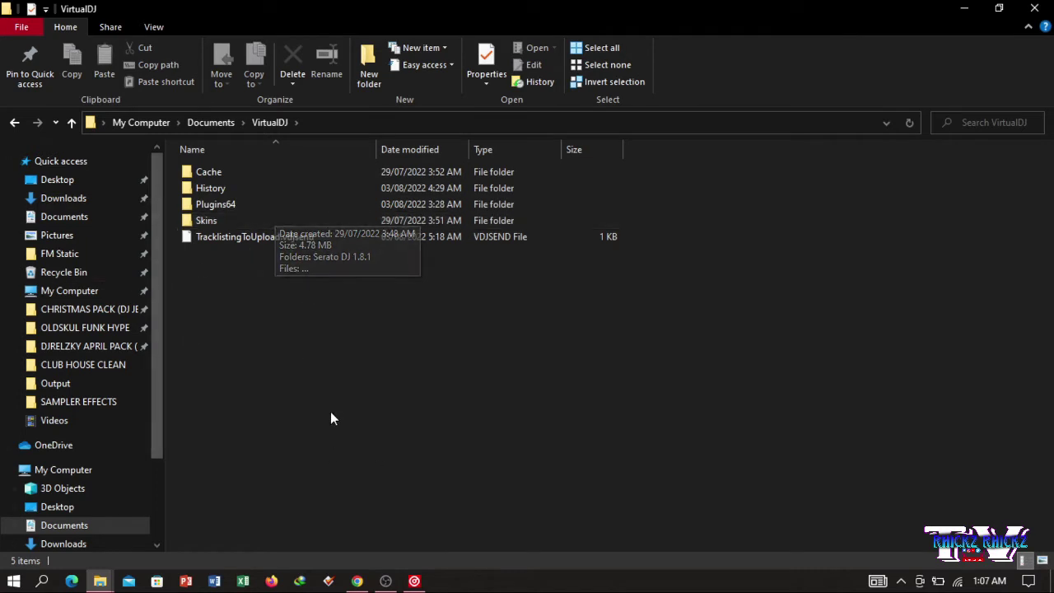
{"action": "double_click", "coordinate": [284, 221]}
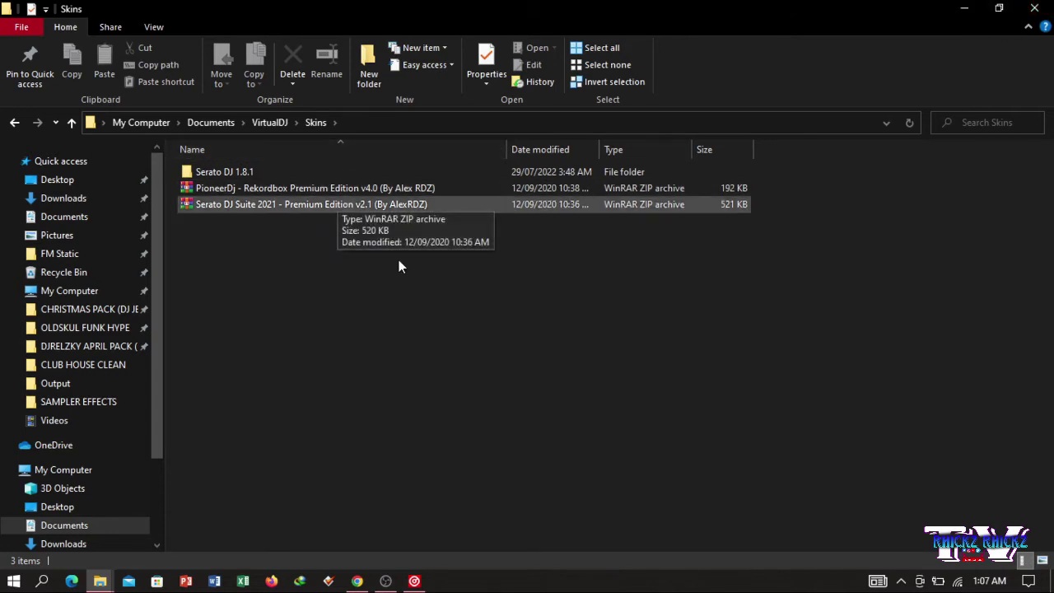
{"action": "left_click", "coordinate": [965, 9]}
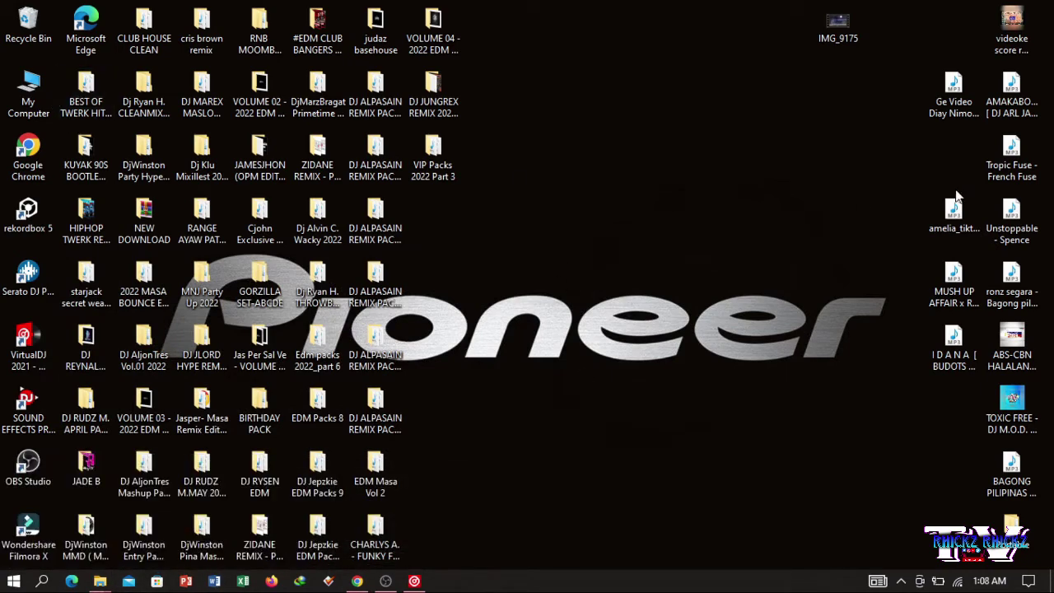
- Open the "skin white" folder inside the Installer folder on drive C in a second File Explorer window
{"action": "double_click", "coordinate": [31, 93]}
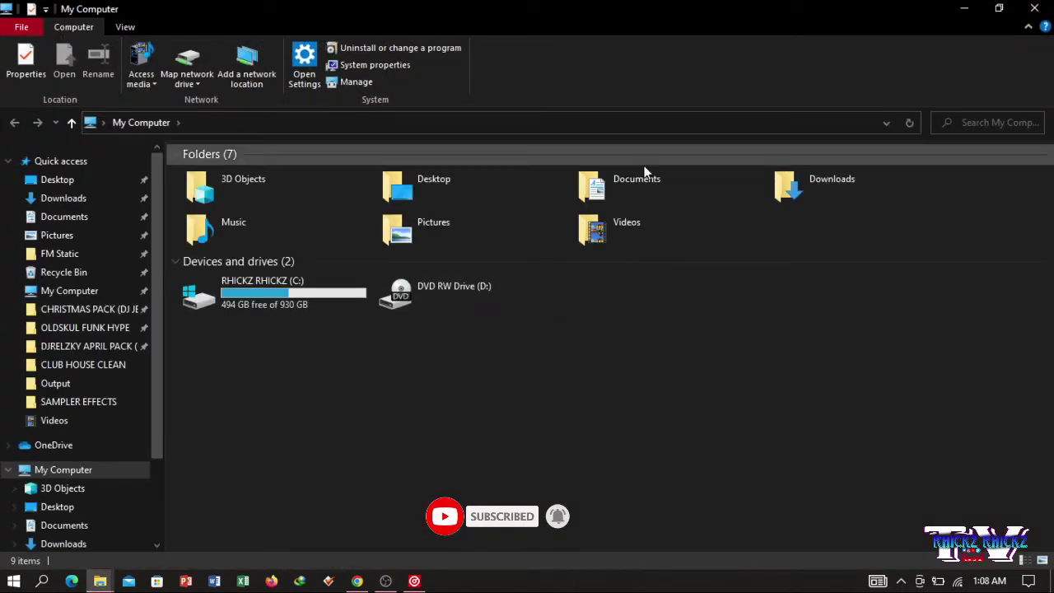
{"action": "double_click", "coordinate": [306, 301]}
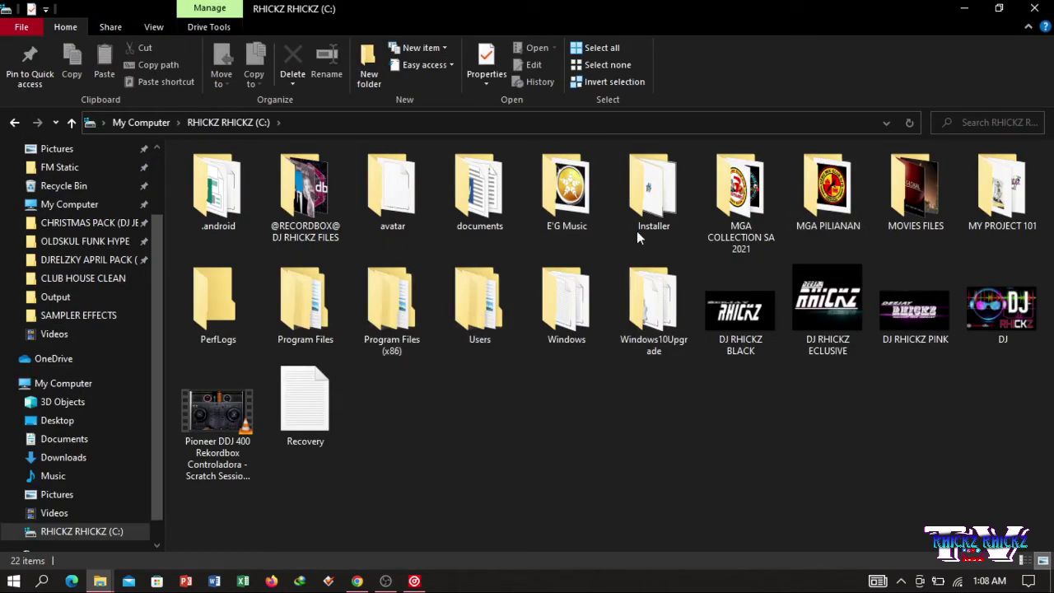
{"action": "double_click", "coordinate": [676, 207]}
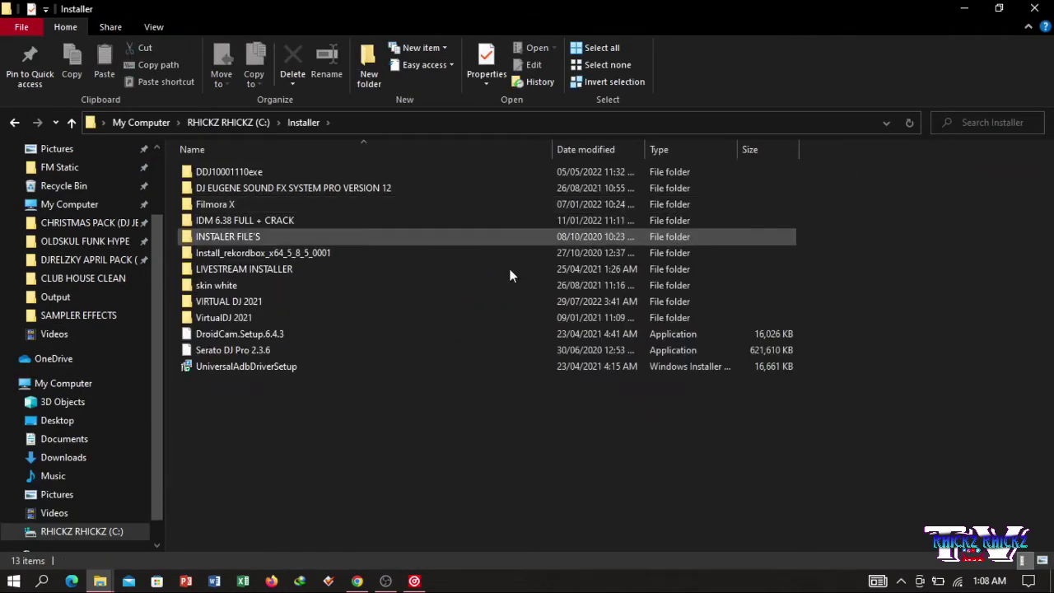
{"action": "double_click", "coordinate": [225, 285]}
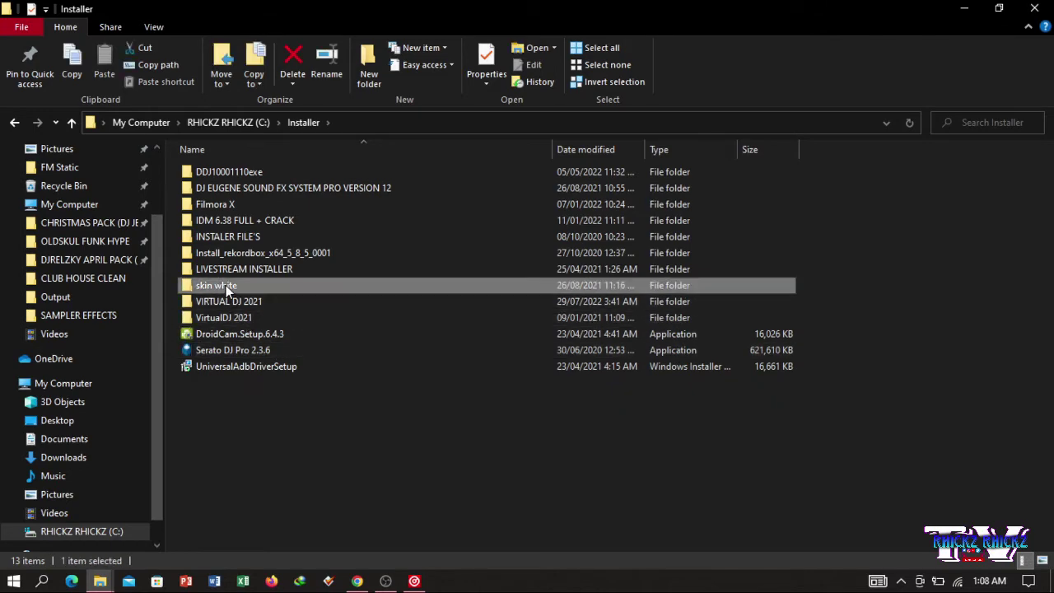
- Arrange the "skin white" and VirtualDJ Skins folder windows side by side, with the Skins folder's contents open
{"action": "left_click", "coordinate": [999, 10]}
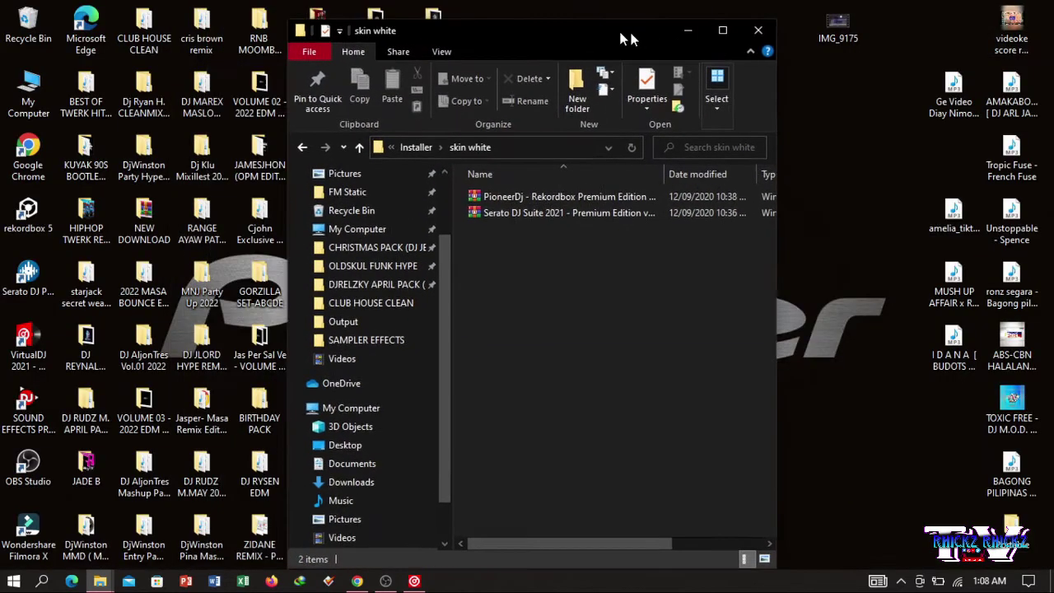
{"action": "left_click_drag", "start_coordinate": [625, 37], "coordinate": [873, 18]}
{"action": "mouse_move", "coordinate": [96, 582]}
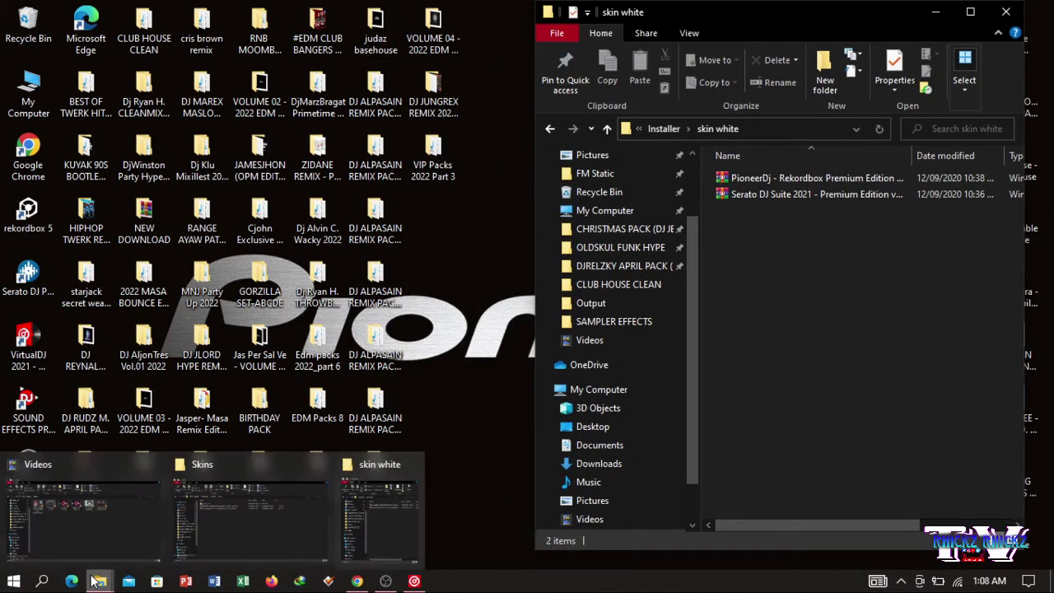
{"action": "left_click", "coordinate": [276, 555]}
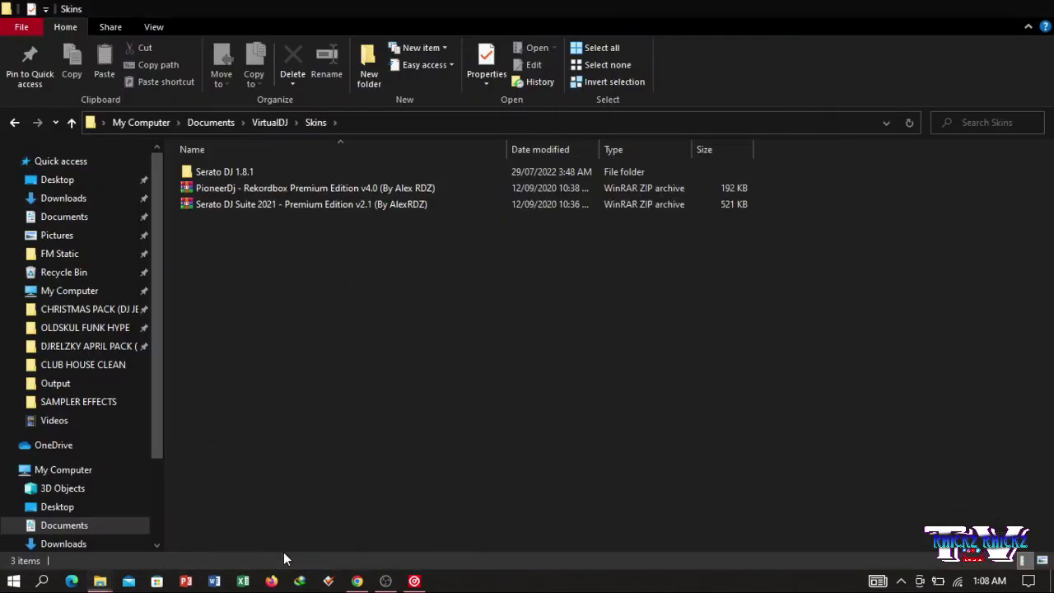
{"action": "left_click", "coordinate": [998, 9]}
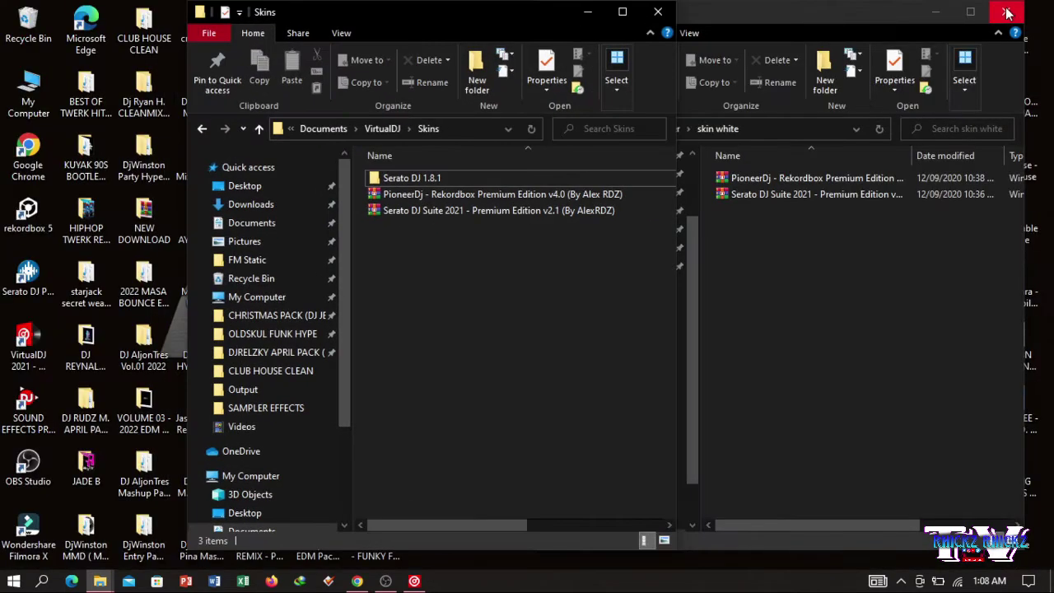
{"action": "left_click_drag", "start_coordinate": [484, 20], "coordinate": [322, 22]}
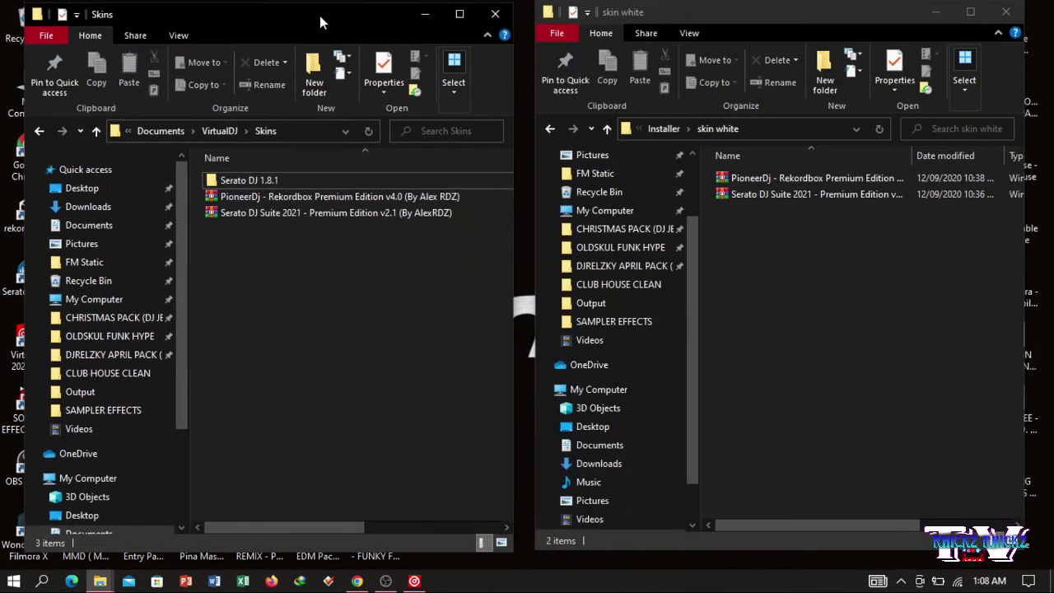
{"action": "left_click", "coordinate": [39, 132]}
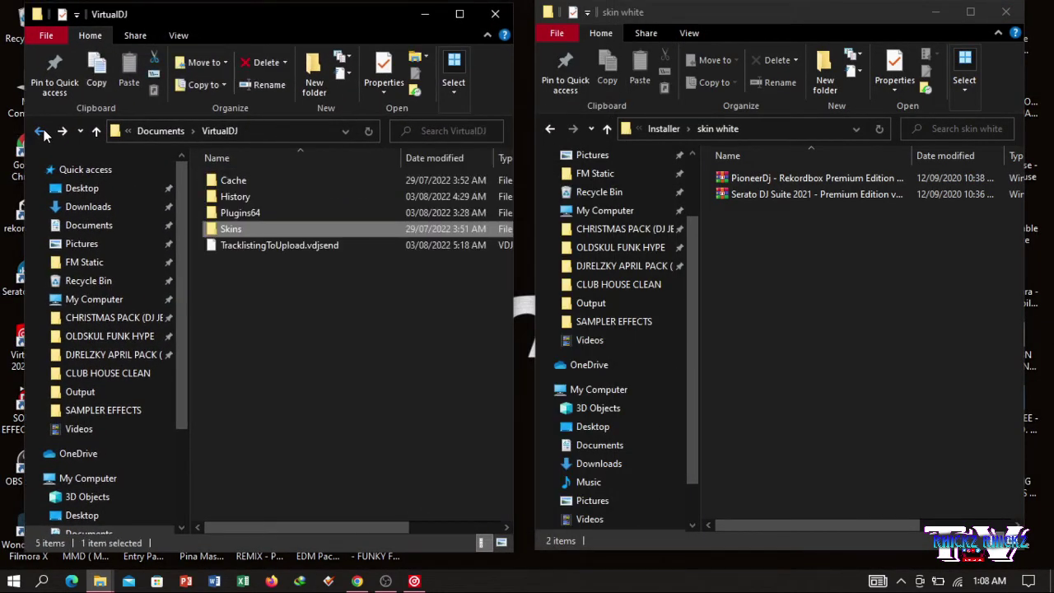
{"action": "double_click", "coordinate": [296, 230]}
- Copy both skin archives, PioneerDj - Rekordbox Premium Edition v4.0 and Serato DJ Suite 2021 - Premium Edition v2.1, from the "skin white" folder
{"action": "left_click", "coordinate": [837, 265]}
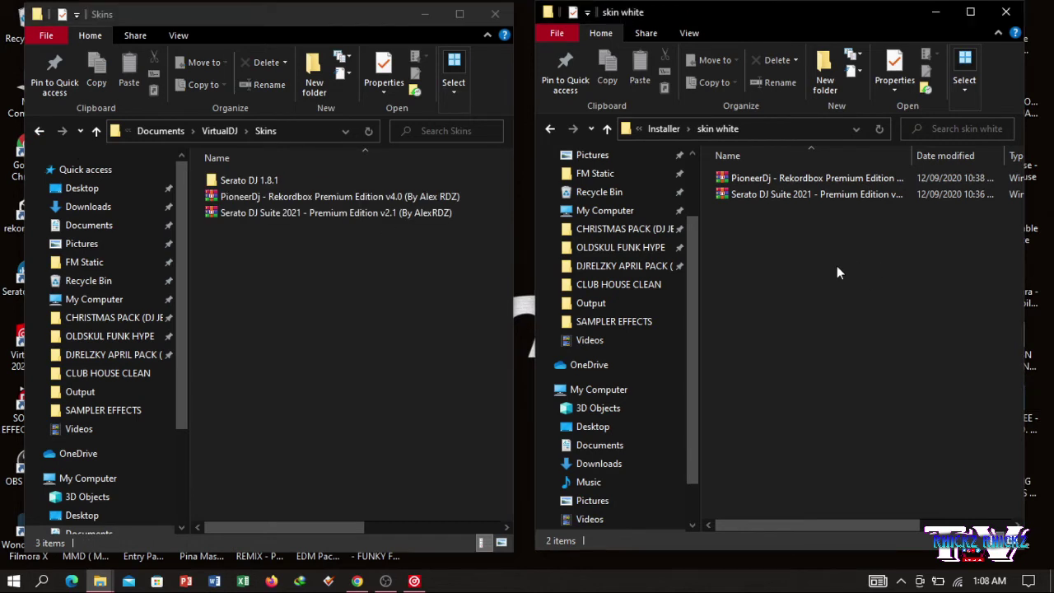
{"action": "key", "text": "ctrl+a"}
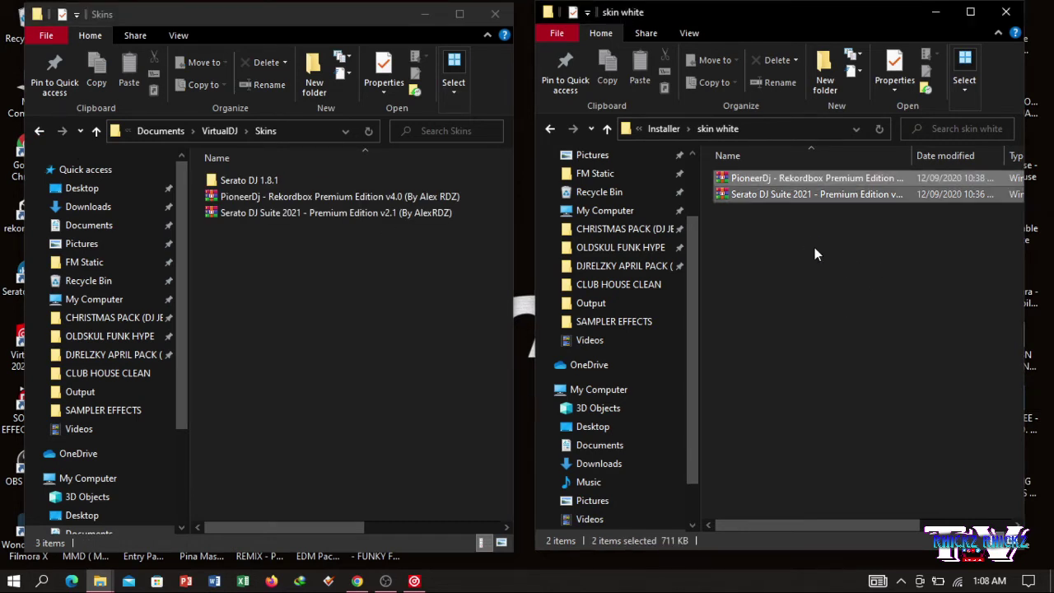
{"action": "left_click_drag", "start_coordinate": [830, 234], "coordinate": [802, 150]}
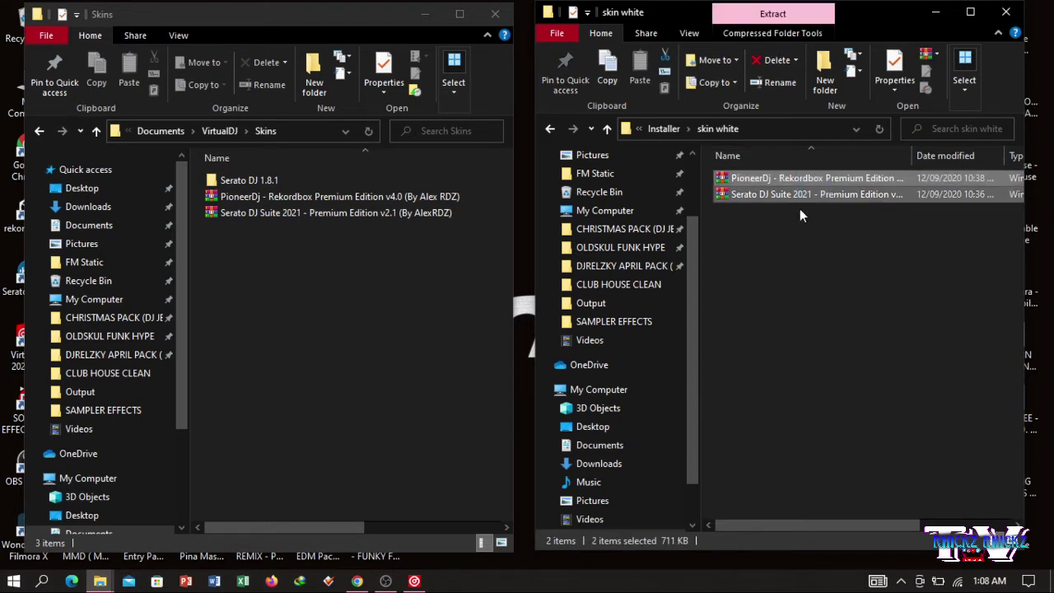
{"action": "double_click", "coordinate": [803, 191]}
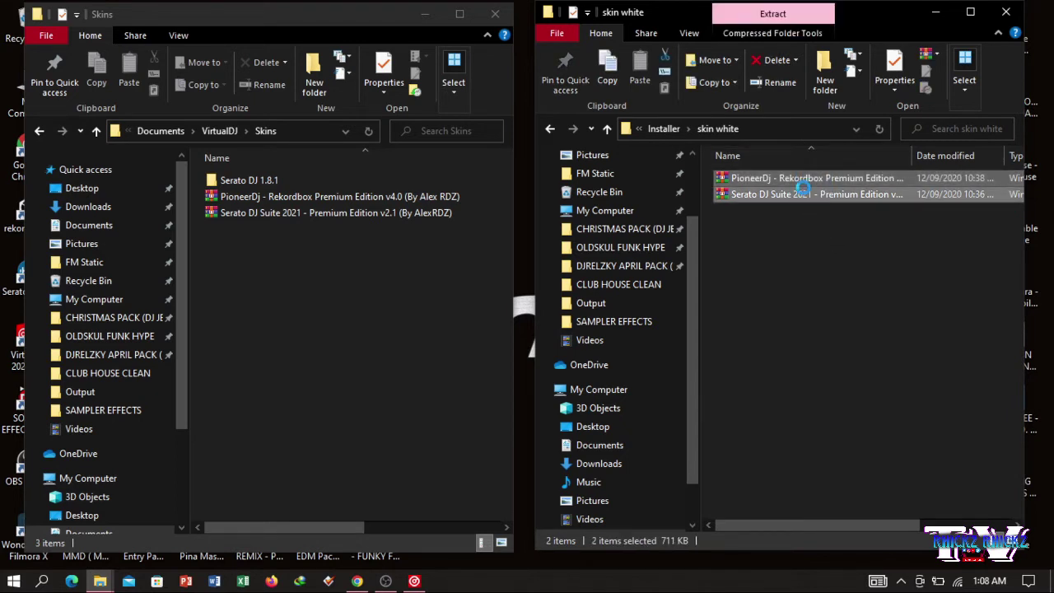
{"action": "right_click", "coordinate": [803, 190]}
{"action": "left_click", "coordinate": [729, 431]}
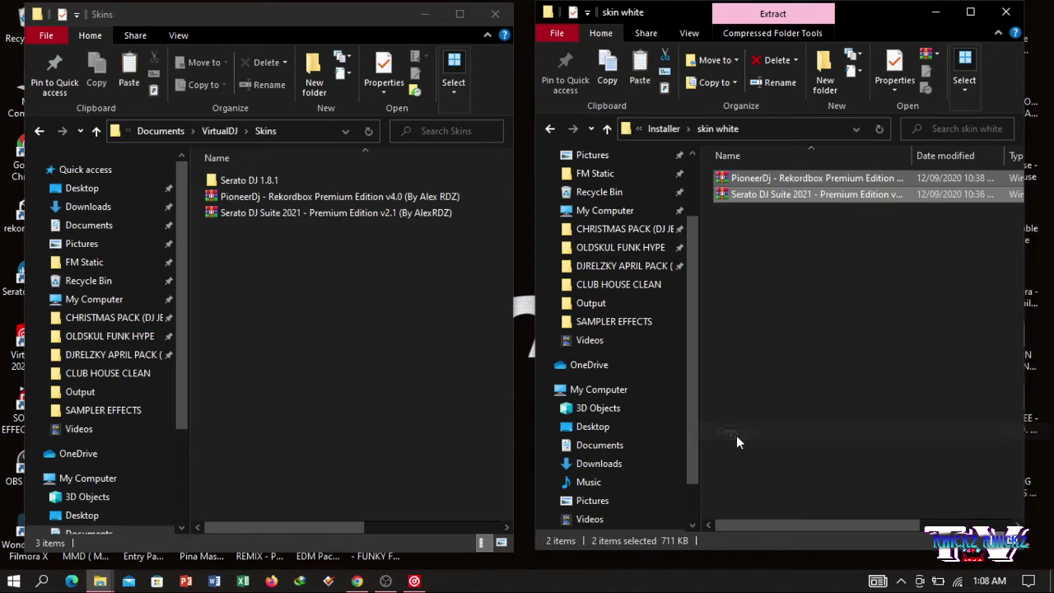
{"action": "left_click", "coordinate": [275, 302]}
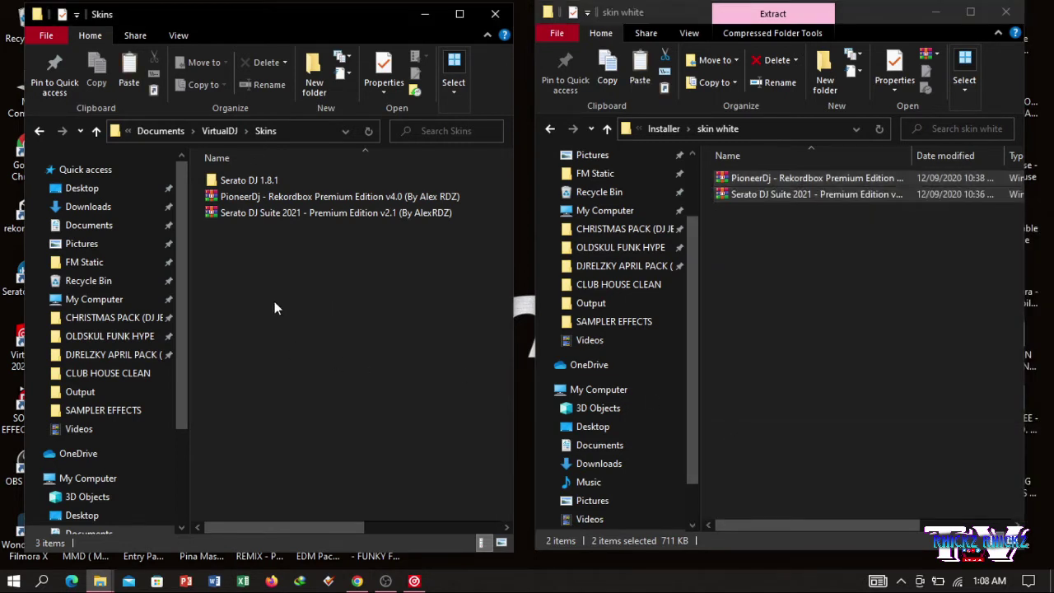
{"action": "right_click", "coordinate": [275, 302]}
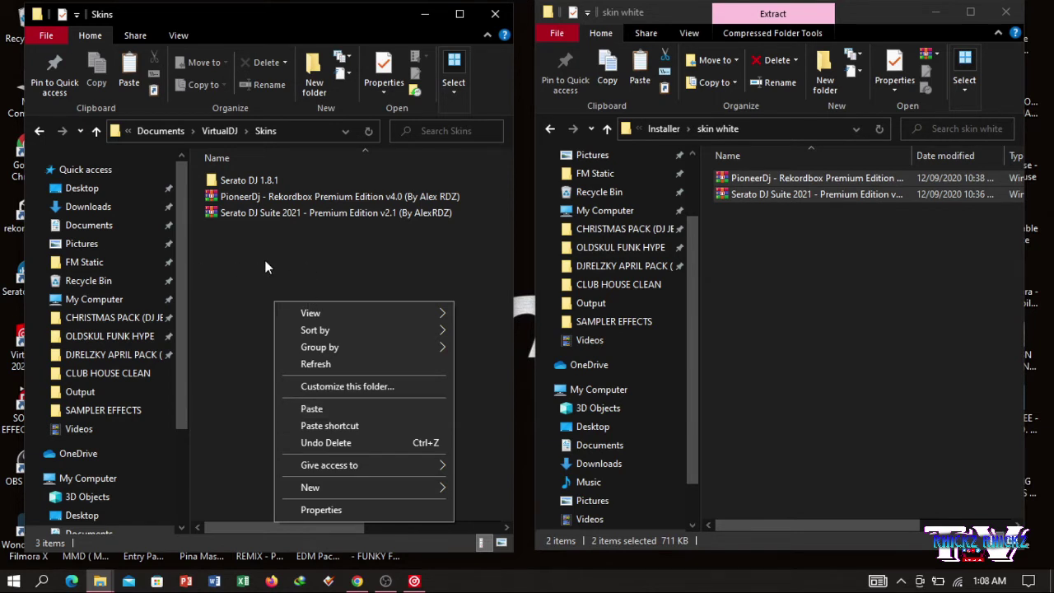
{"action": "left_click", "coordinate": [264, 232]}
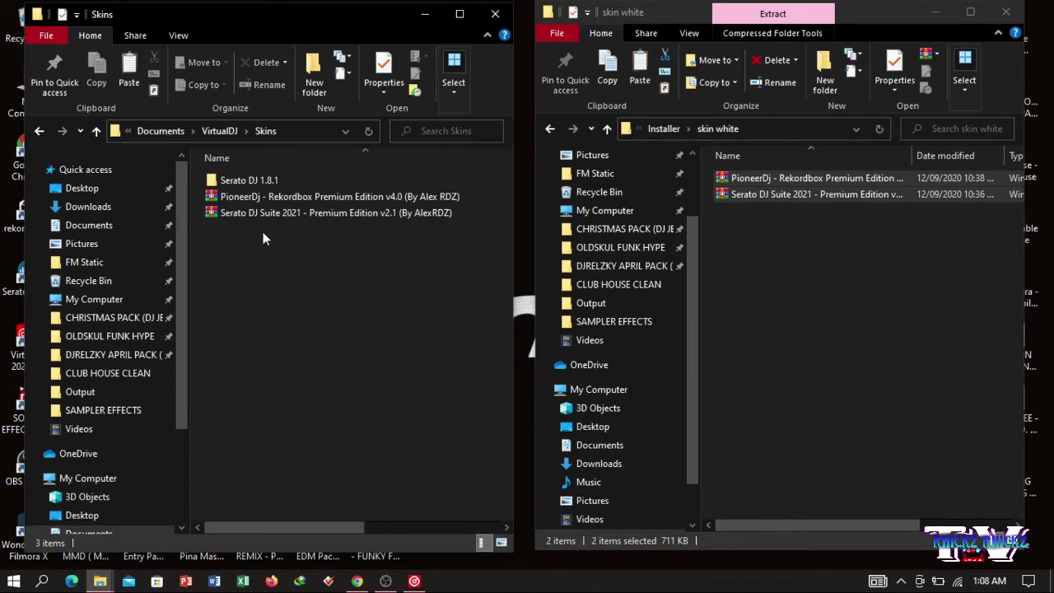
- Close the Skins and "skin white" folder windows
{"action": "left_click", "coordinate": [495, 14]}
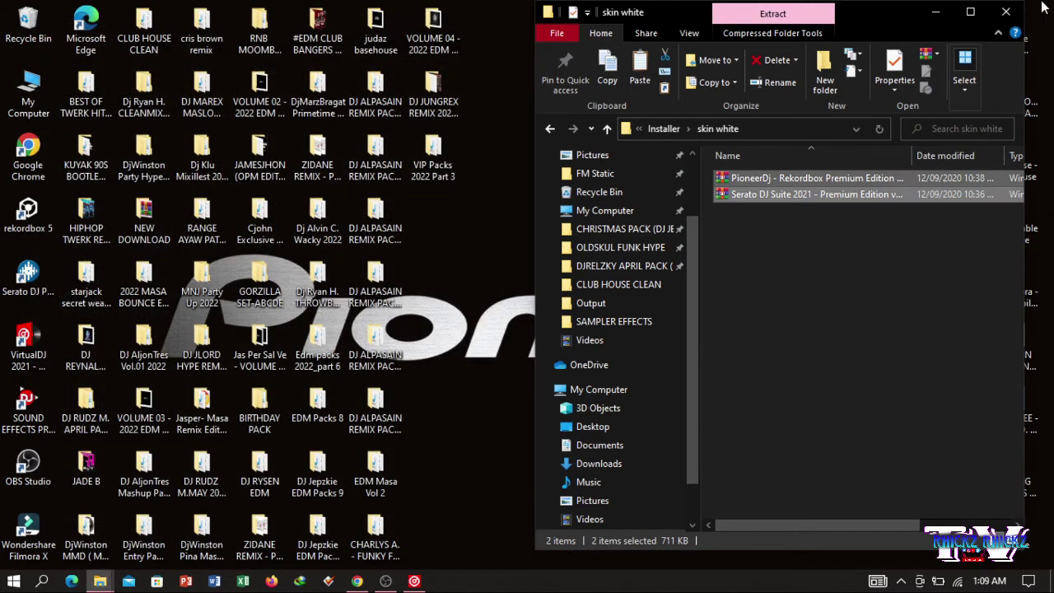
{"action": "left_click", "coordinate": [1005, 12]}
{"action": "right_click", "coordinate": [571, 91]}
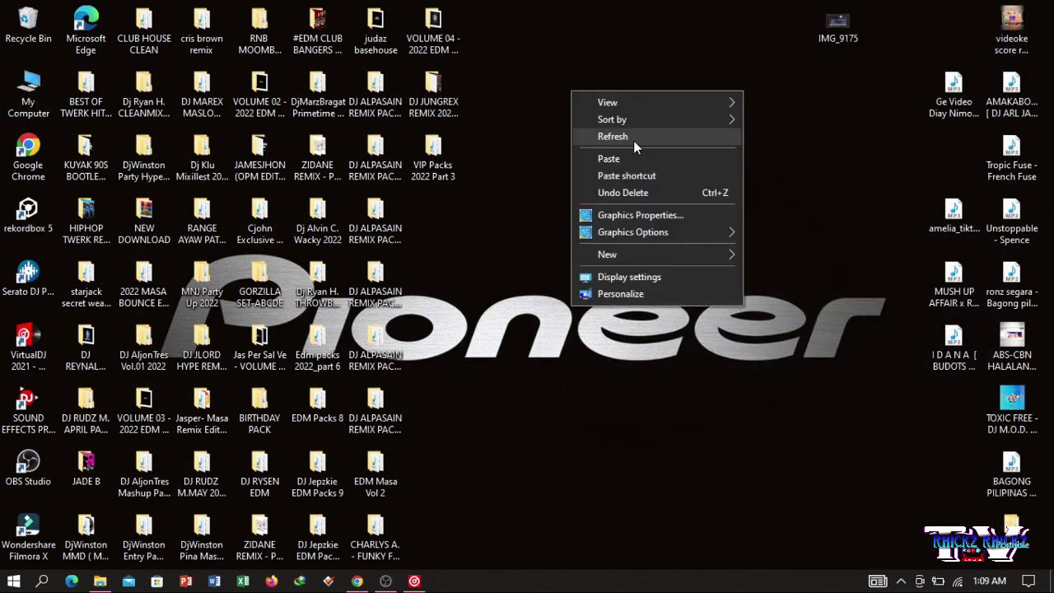
{"action": "left_click", "coordinate": [632, 137]}
{"action": "right_click", "coordinate": [633, 136]}
{"action": "left_click", "coordinate": [659, 178]}
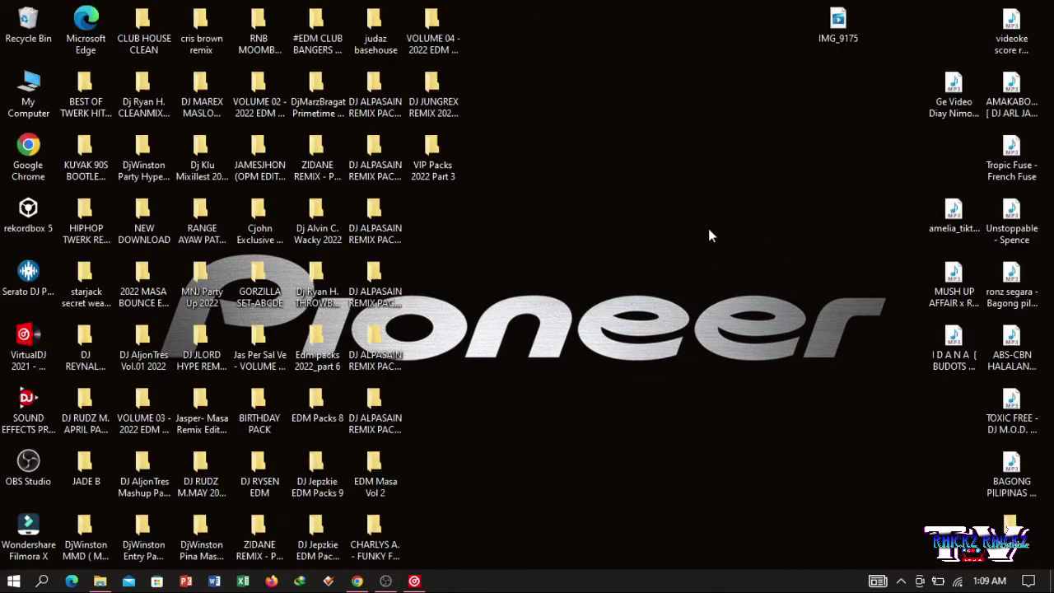
{"action": "right_click", "coordinate": [663, 174]}
{"action": "left_click", "coordinate": [706, 220]}
{"action": "right_click", "coordinate": [702, 205]}
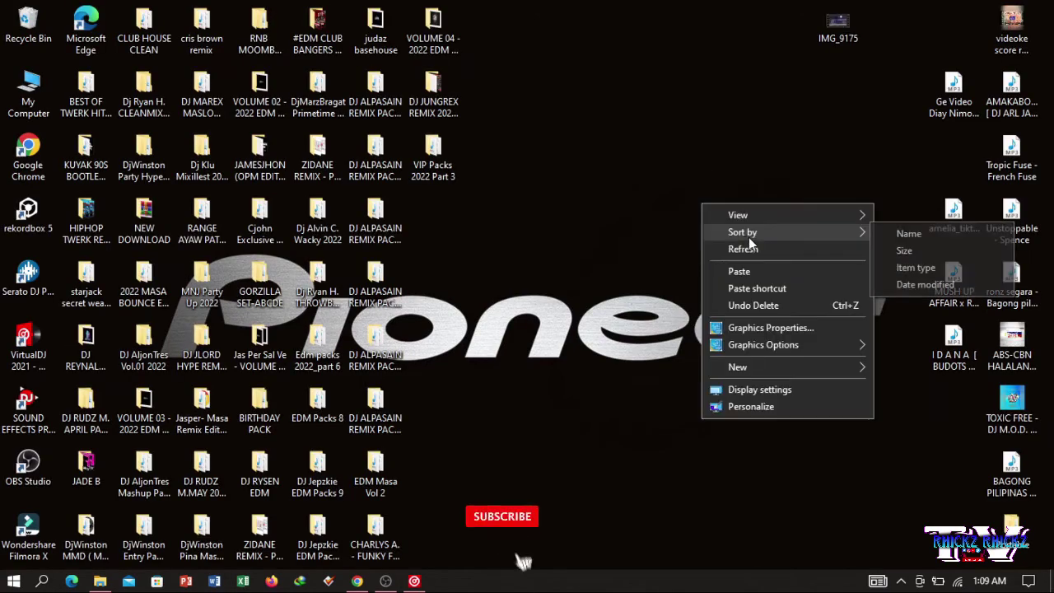
{"action": "left_click", "coordinate": [751, 247]}
{"action": "right_click", "coordinate": [618, 101]}
{"action": "left_click", "coordinate": [645, 144]}
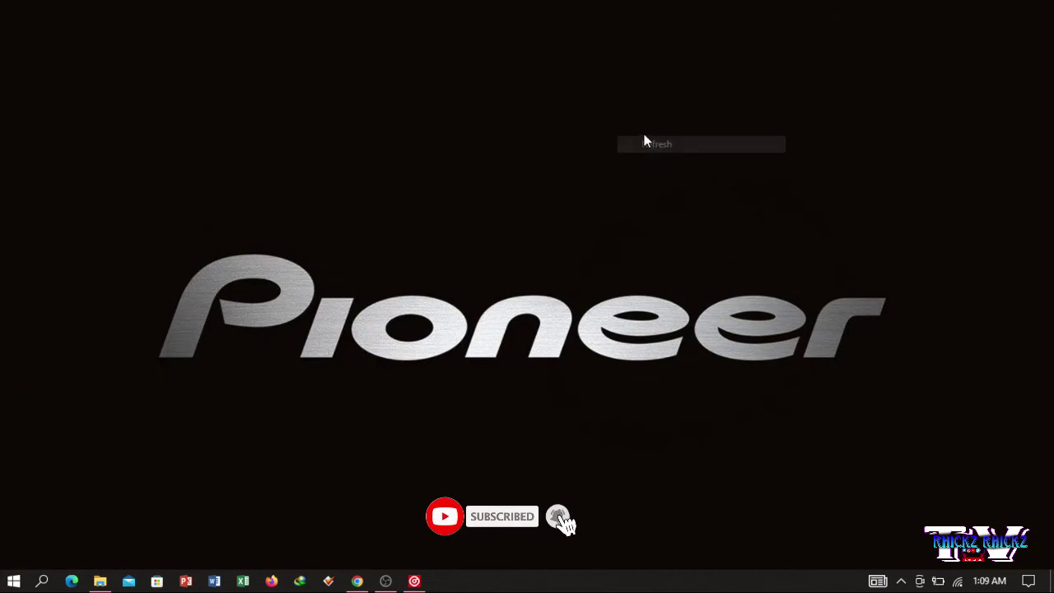
- Switch back to the VirtualDJ window
{"action": "mouse_move", "coordinate": [414, 581]}
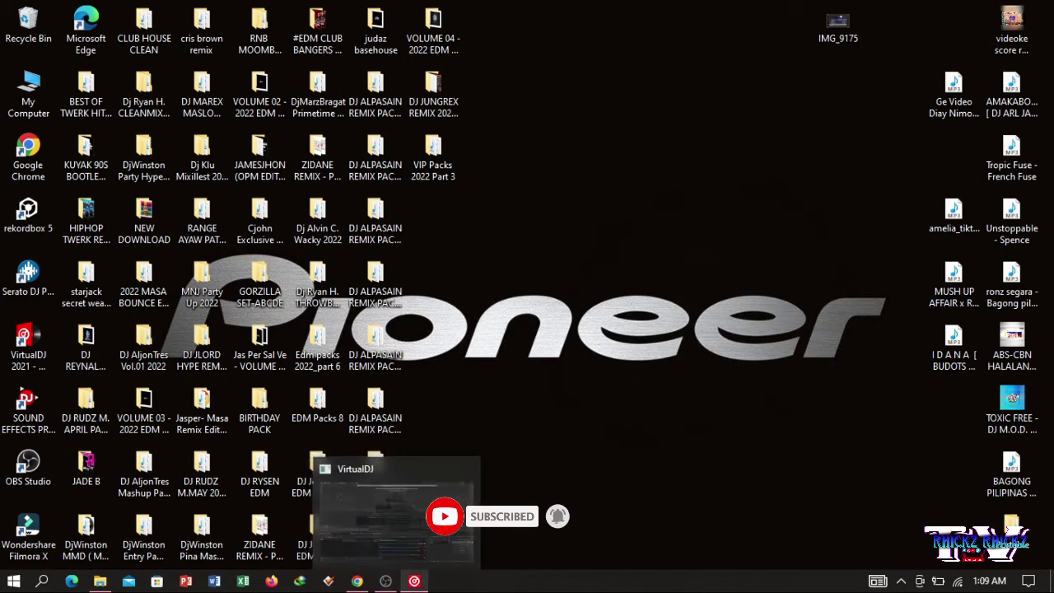
{"action": "left_click", "coordinate": [414, 580]}
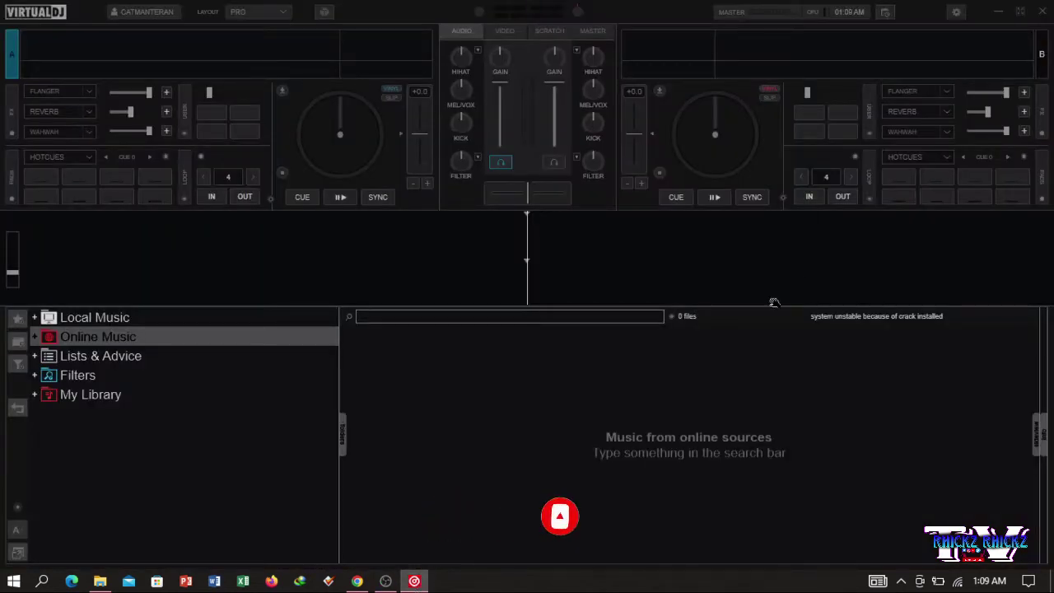
- Apply the PioneerDj - Rekordbox Premium Edition v4.0 skin in the interface settings and close the settings
{"action": "left_click", "coordinate": [960, 15]}
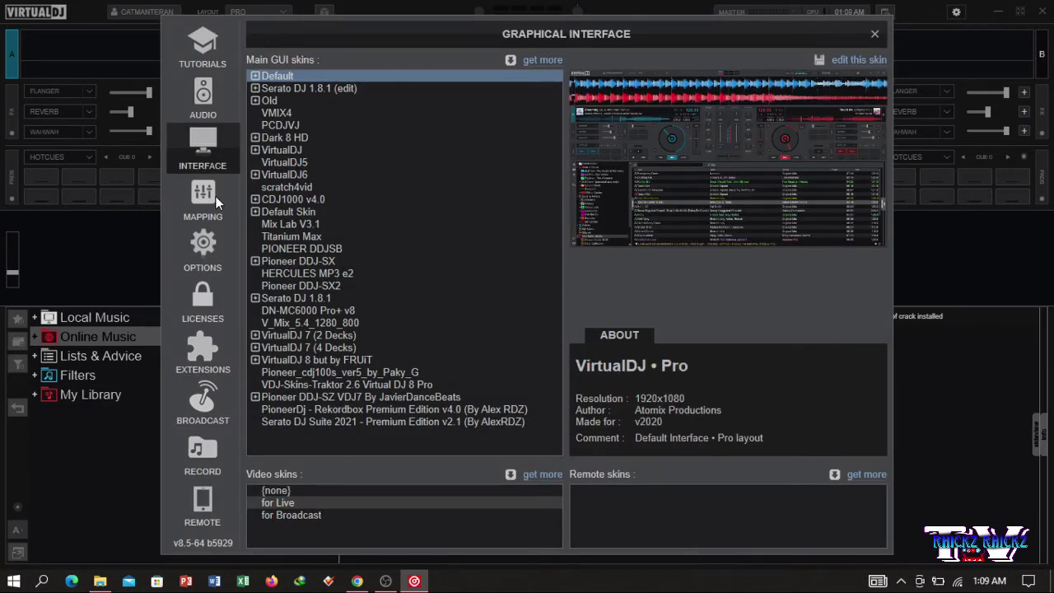
{"action": "left_click", "coordinate": [211, 146]}
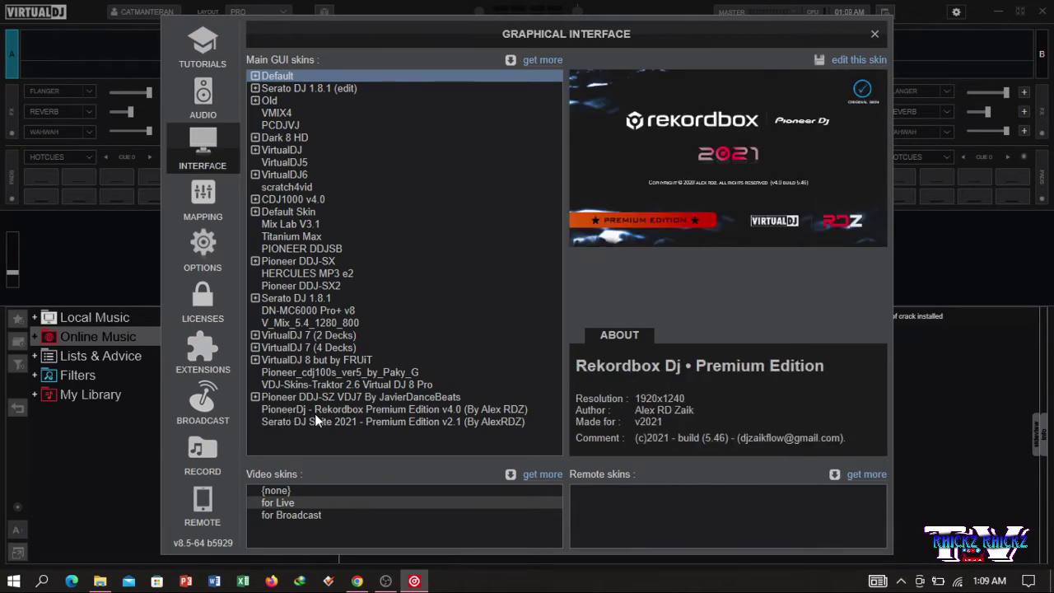
{"action": "left_click", "coordinate": [390, 410]}
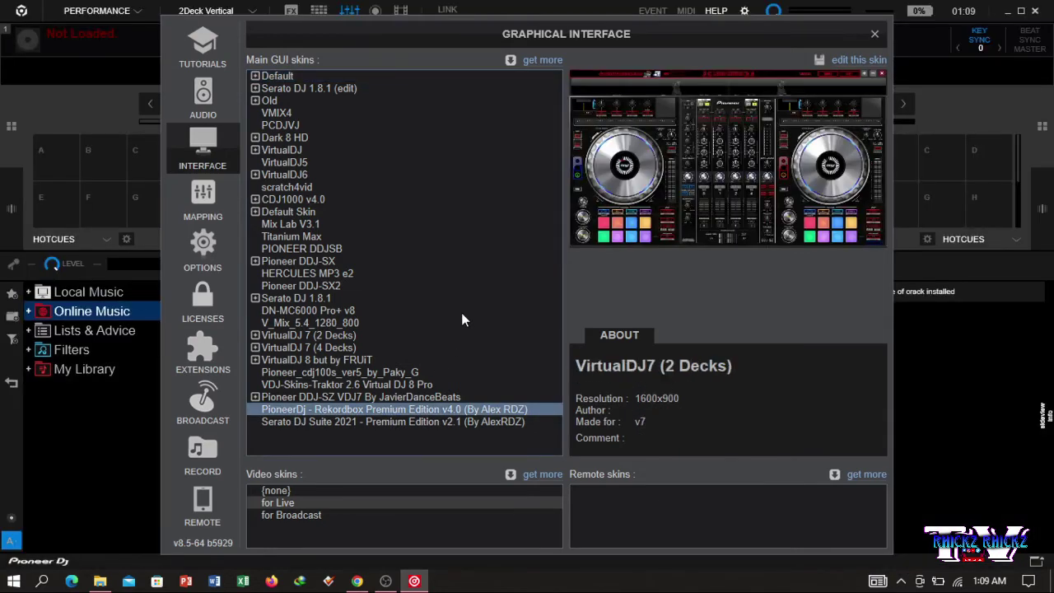
{"action": "left_click", "coordinate": [874, 34]}
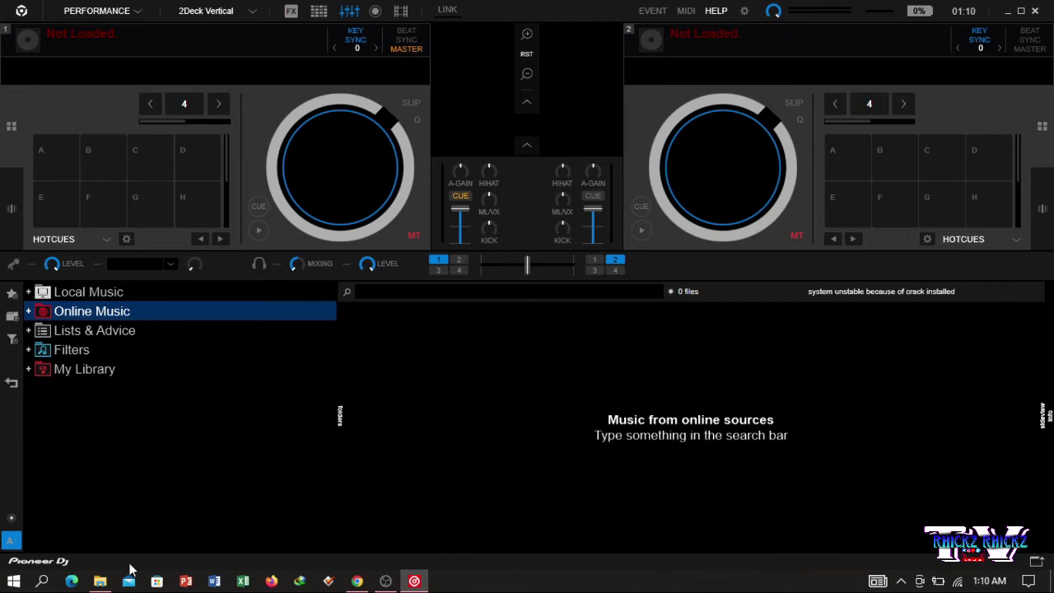
- Load "Bingo Players x JakobBNC - Rattle (StrajGer & X-Meen Edit).mp3" from the Desktop folder #EDM CLUB BANGERS VOL.1 2022 onto deck 2 and play it
{"action": "left_click", "coordinate": [28, 291]}
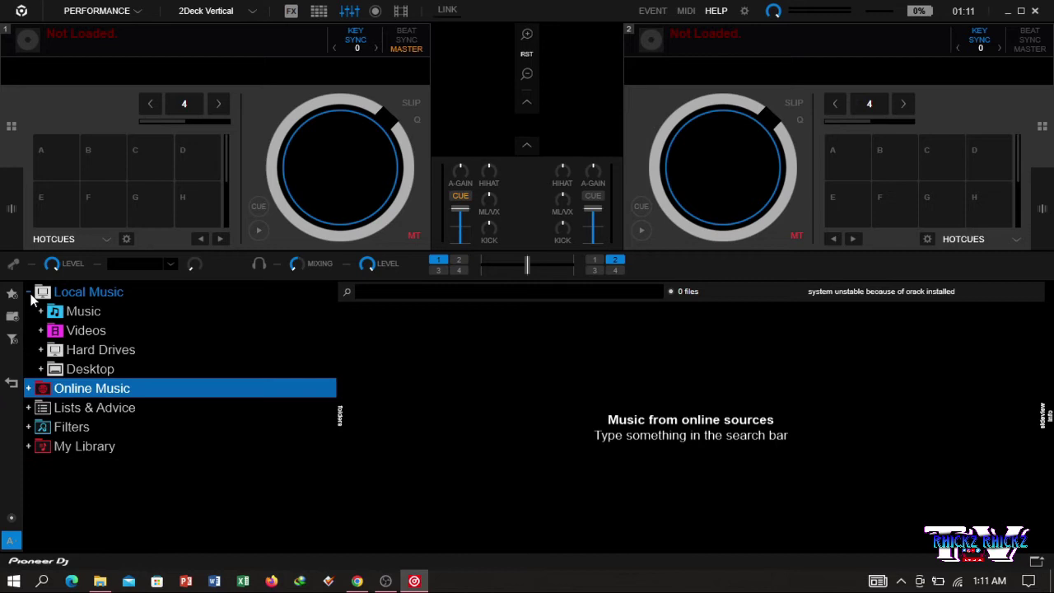
{"action": "left_click", "coordinate": [41, 369]}
{"action": "left_click", "coordinate": [186, 387]}
{"action": "left_click_drag", "start_coordinate": [494, 333], "coordinate": [762, 181]}
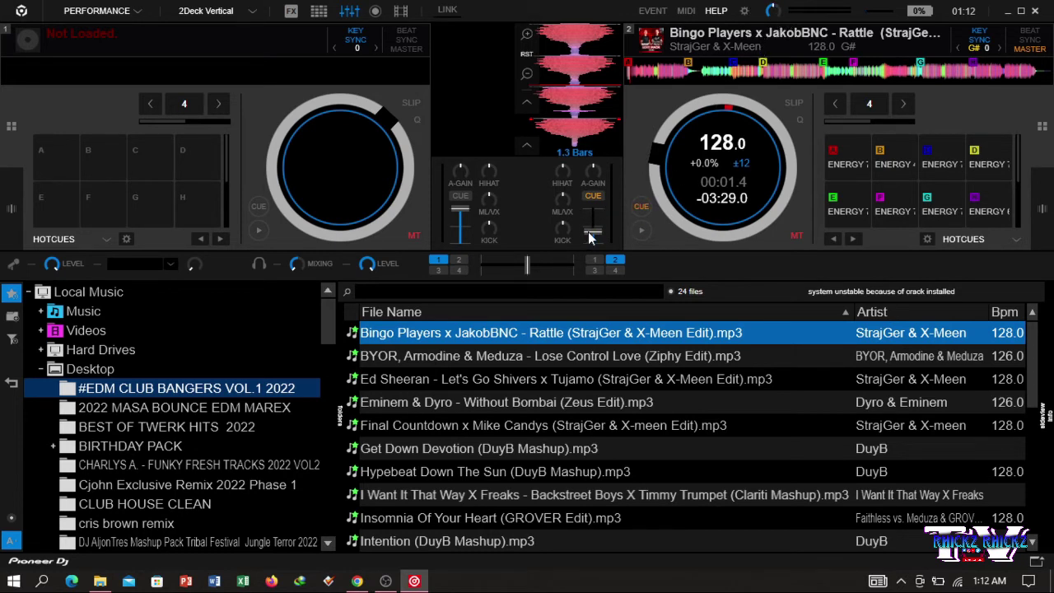
{"action": "left_click", "coordinate": [642, 231]}
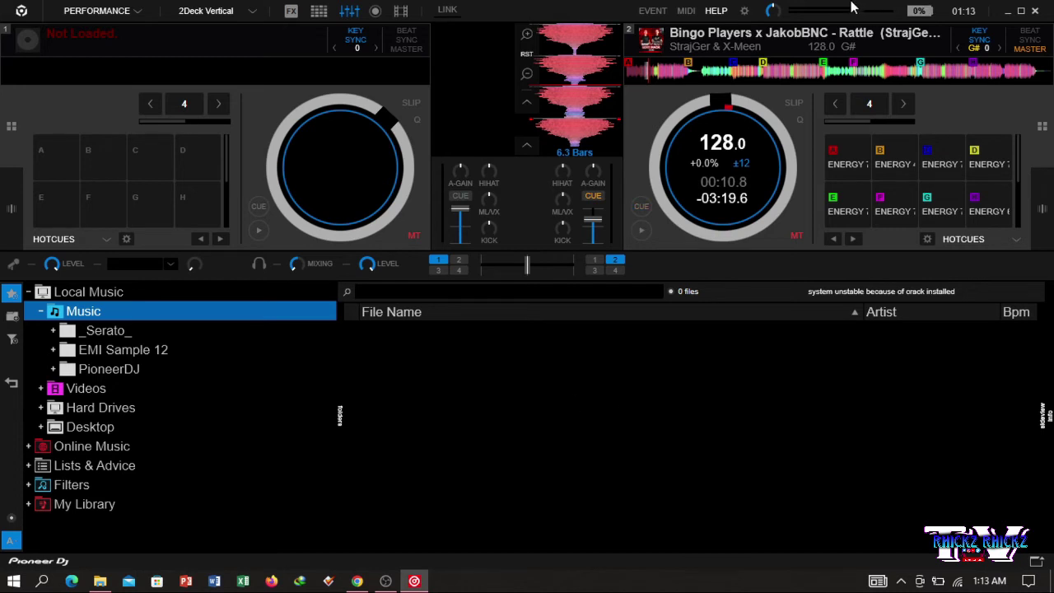
- Apply the Serato DJ Suite 2021 - Premium Edition v2.1 skin in the interface settings
{"action": "left_click", "coordinate": [744, 12]}
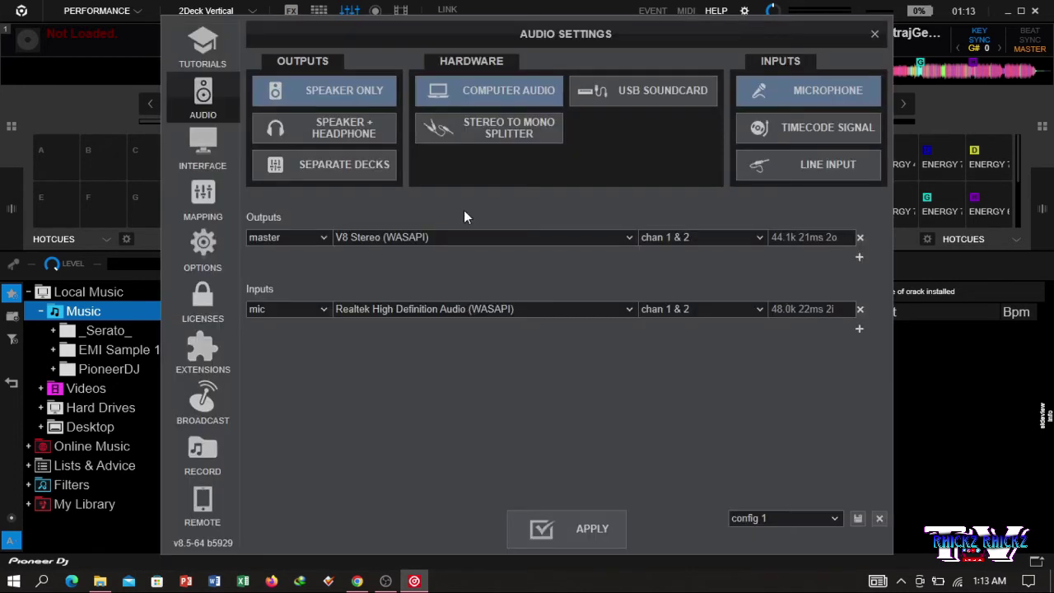
{"action": "left_click", "coordinate": [196, 162]}
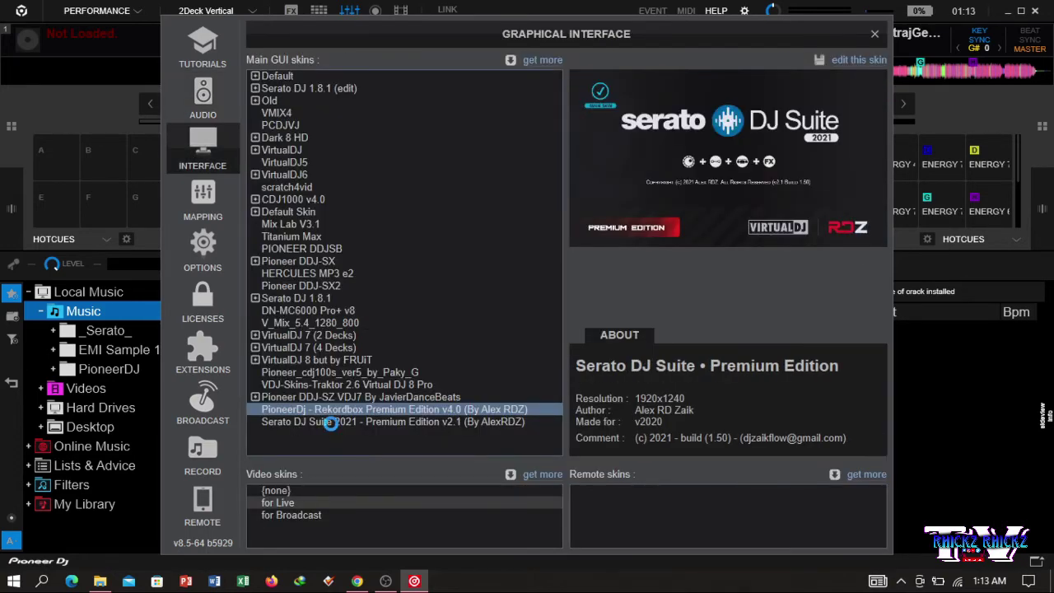
{"action": "left_click", "coordinate": [331, 423]}
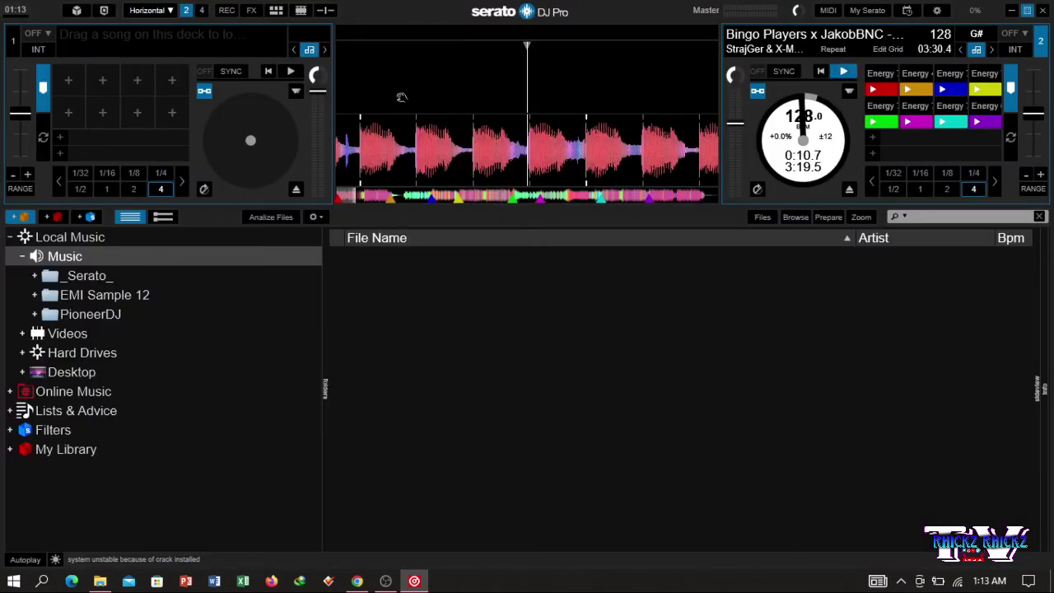
- Change the Serato skin's layout to Vertical, followed by Extended
{"action": "left_click", "coordinate": [171, 10]}
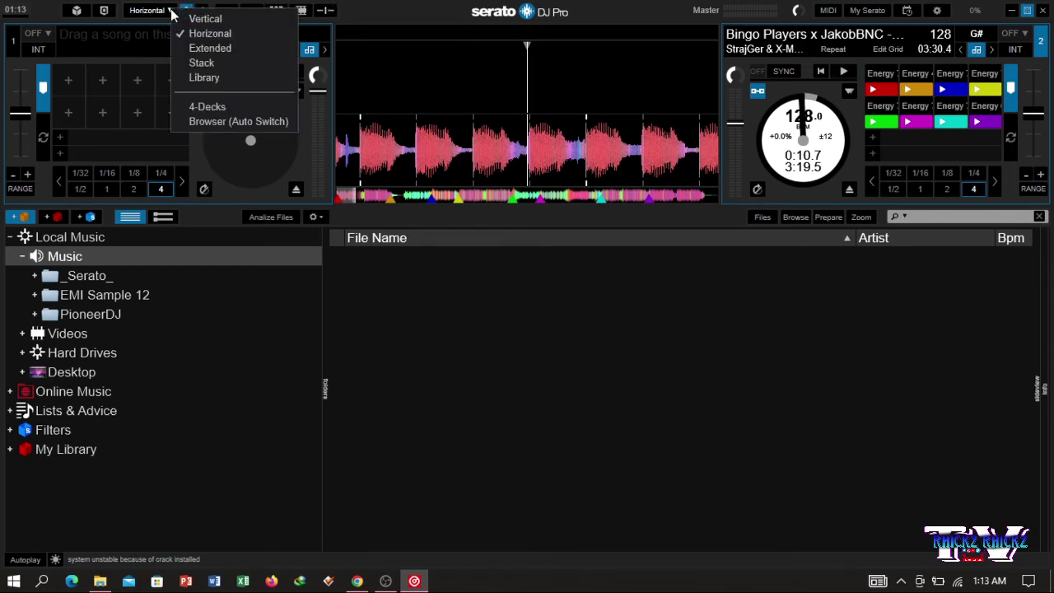
{"action": "left_click", "coordinate": [231, 20]}
{"action": "left_click", "coordinate": [170, 12]}
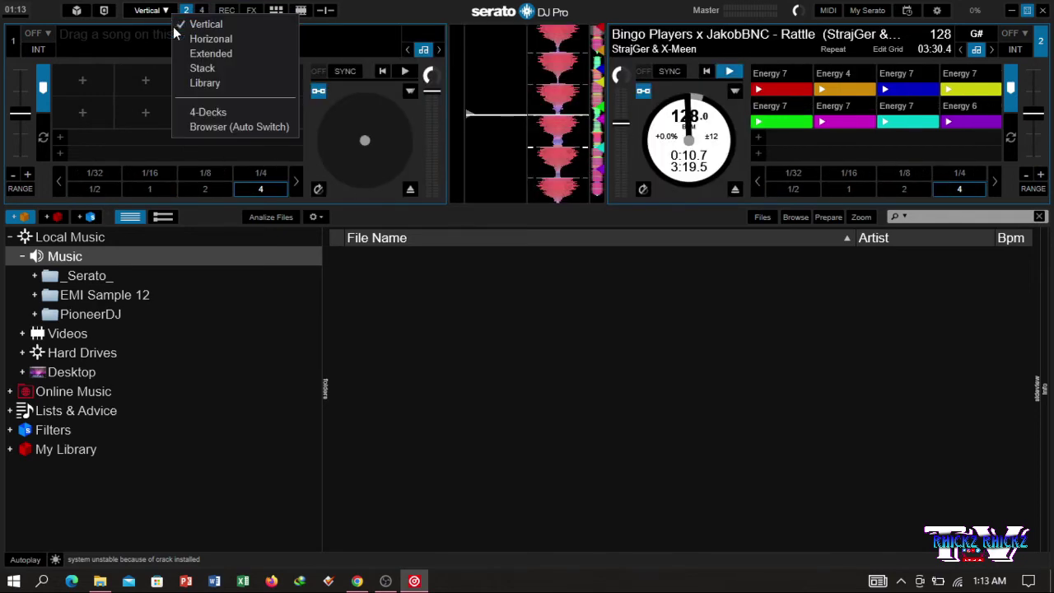
{"action": "left_click", "coordinate": [183, 54]}
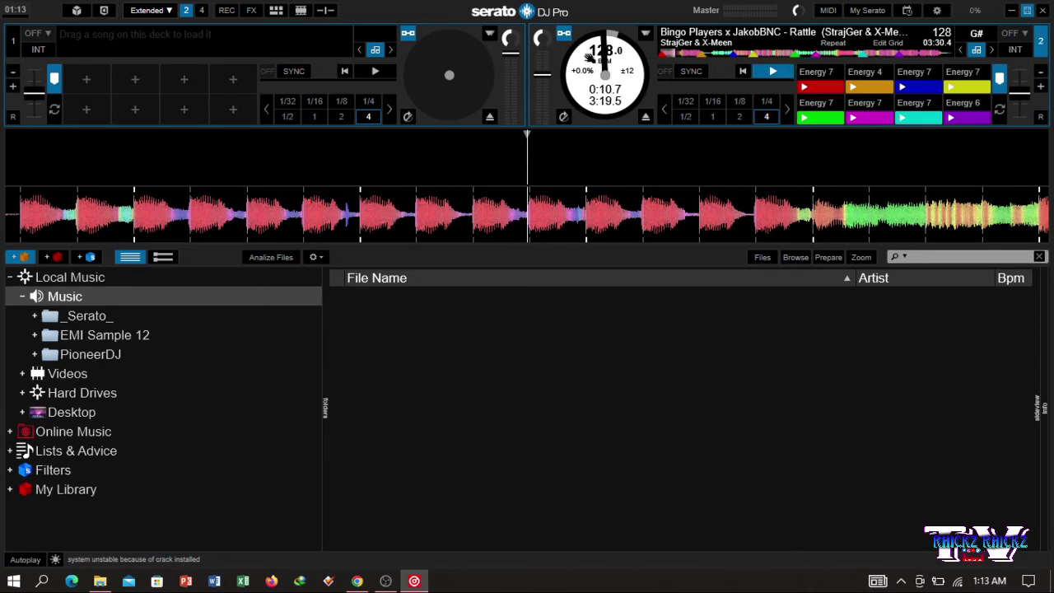
- Play the track loaded on deck 2 for a few seconds and stop it
{"action": "left_click", "coordinate": [775, 72]}
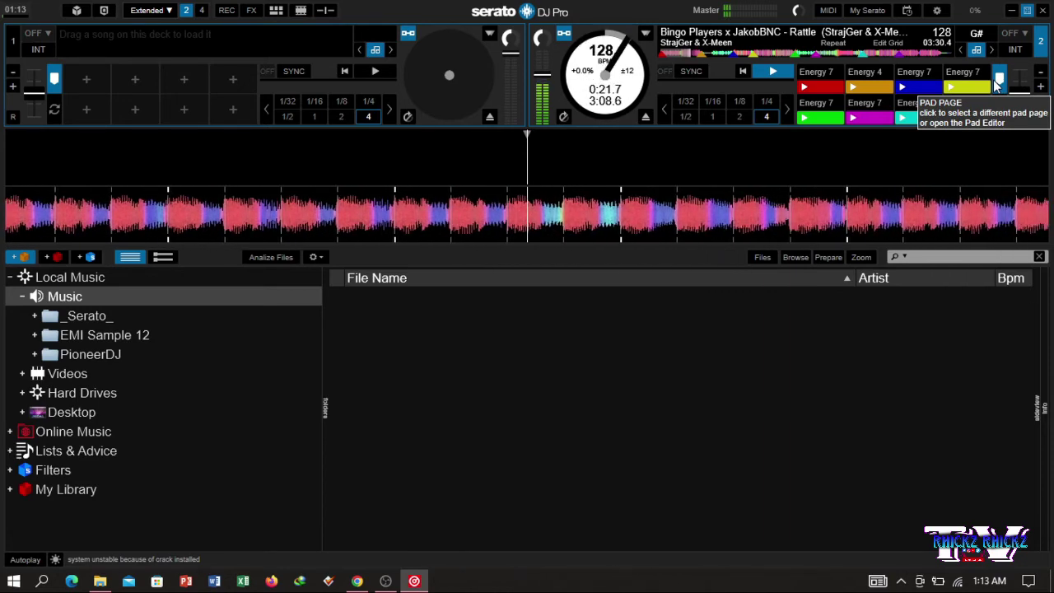
{"action": "key", "text": "s"}
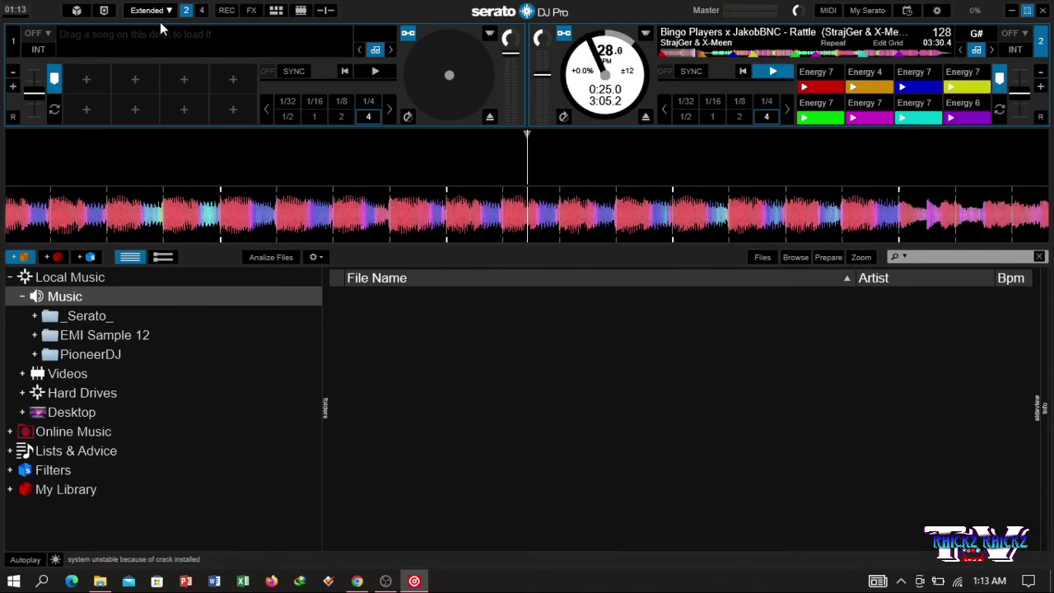
- Switch the Serato skin's layout to Horizontal and finally to Vertical
{"action": "left_click", "coordinate": [168, 11]}
{"action": "left_click", "coordinate": [189, 39]}
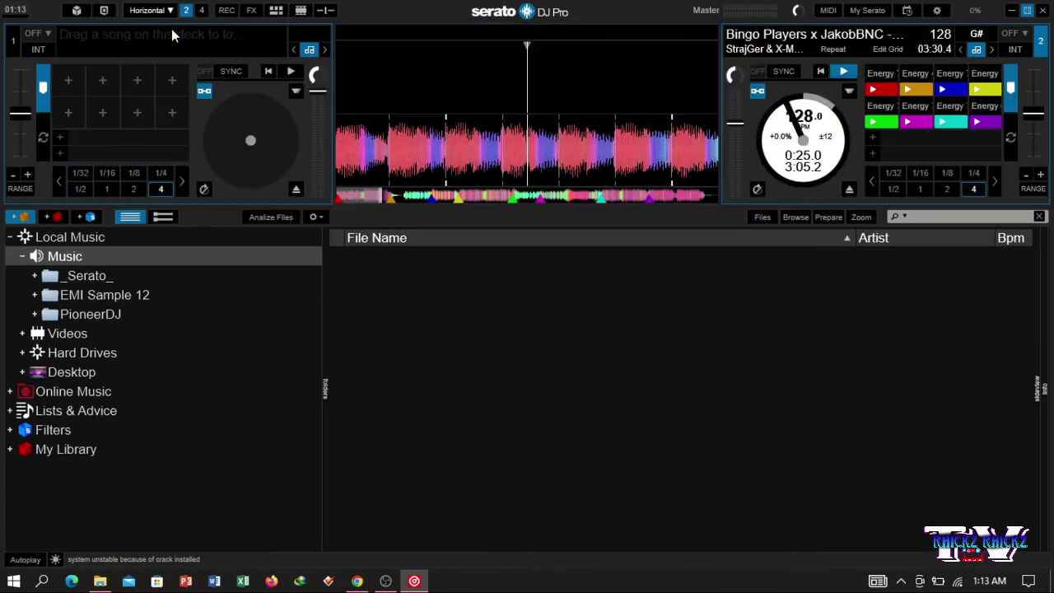
{"action": "left_click", "coordinate": [169, 12]}
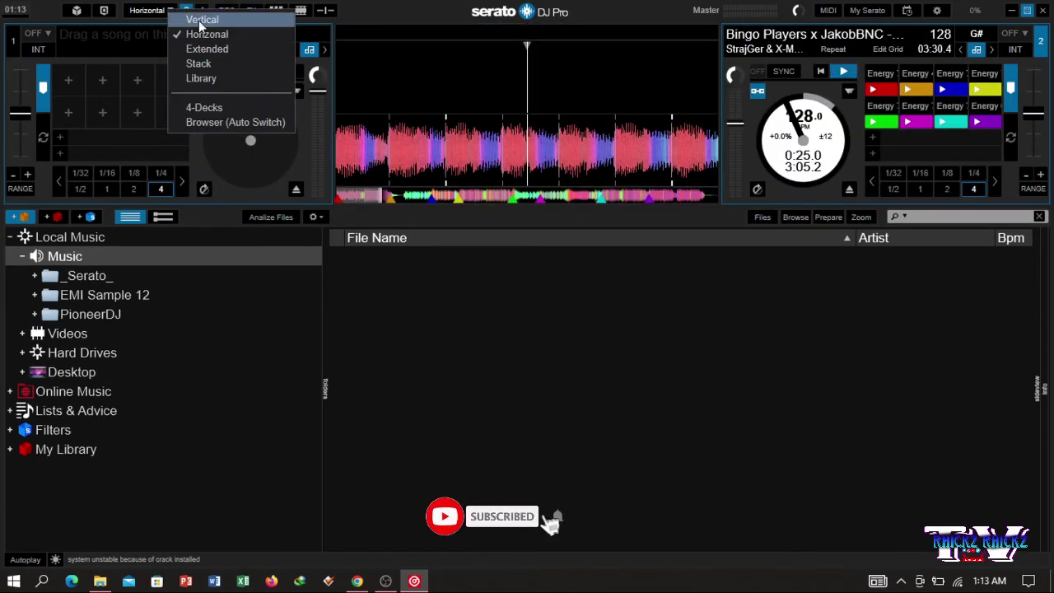
{"action": "left_click", "coordinate": [202, 20]}
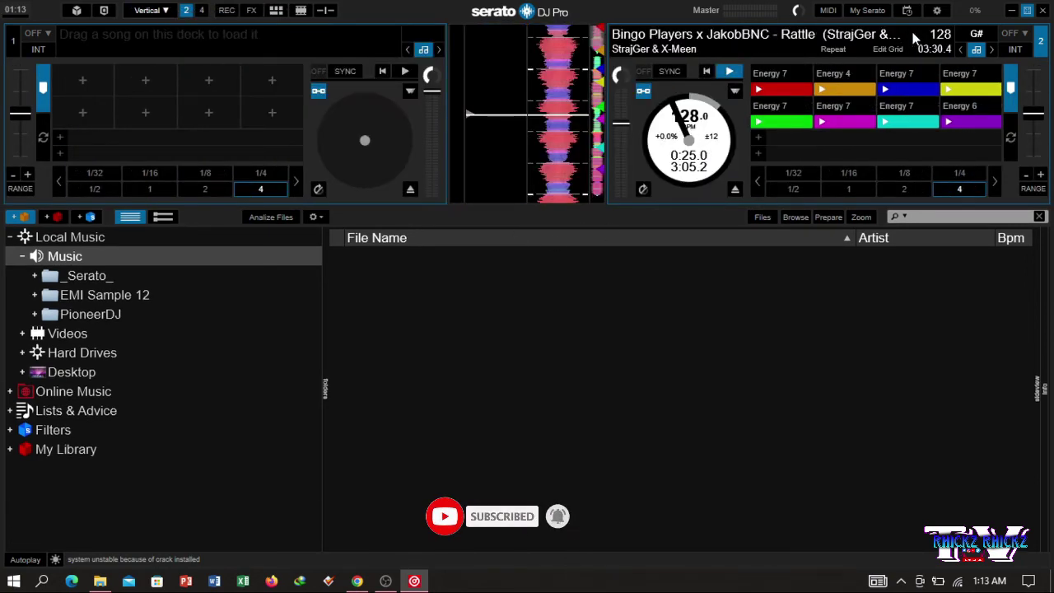
- Reapply the PioneerDj - Rekordbox Premium Edition v4.0 skin and close the settings
{"action": "left_click", "coordinate": [936, 10]}
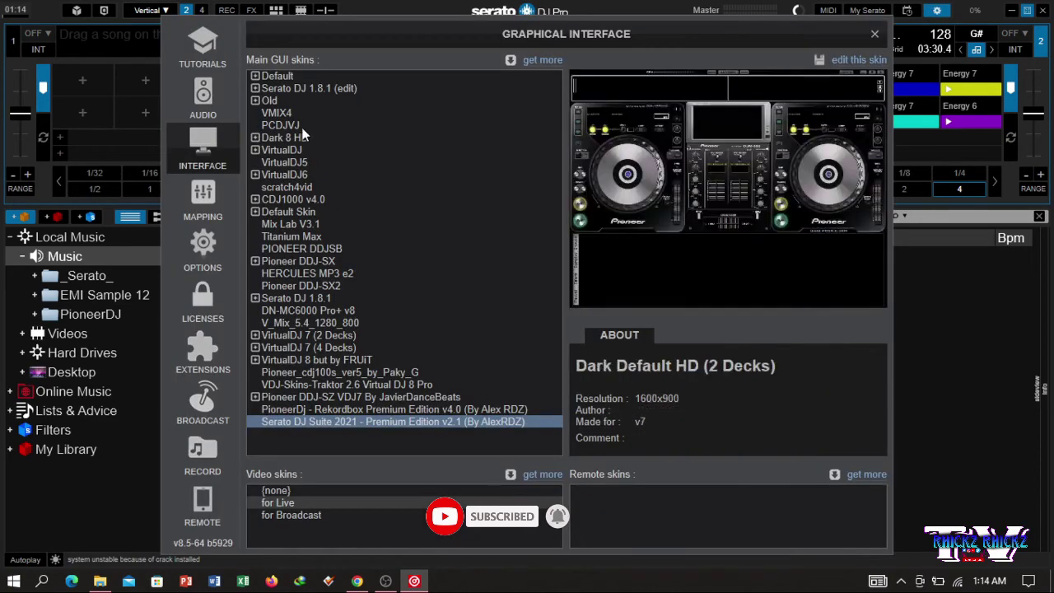
{"action": "left_click", "coordinate": [347, 411]}
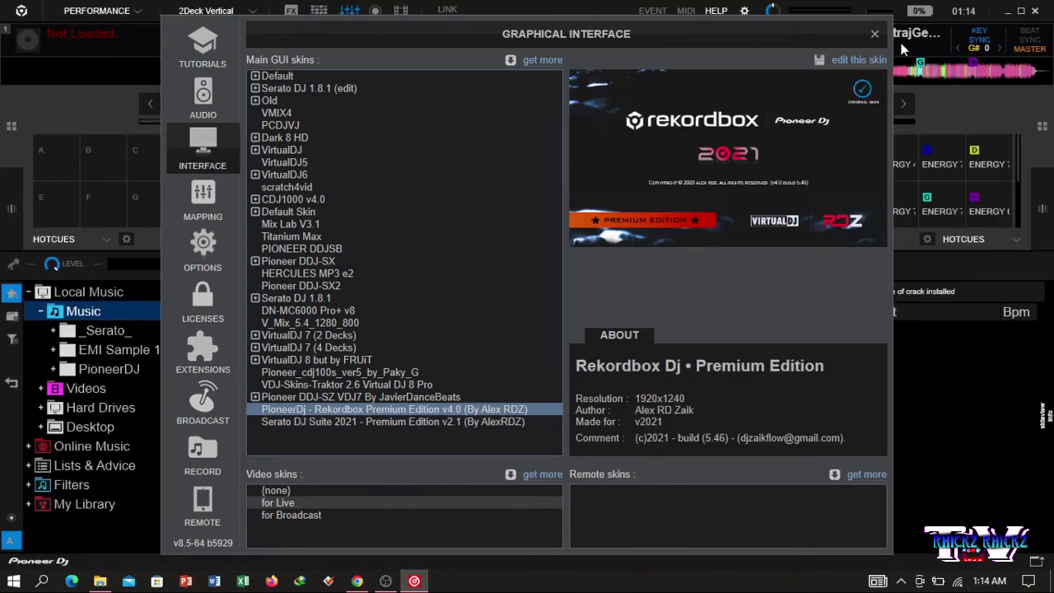
{"action": "left_click", "coordinate": [875, 34]}
- Try the 4Deck Horizontal and 2Deck Horizontal layouts of the Rekordbox skin, returning to 2Deck Vertical after each
{"action": "left_click", "coordinate": [208, 15]}
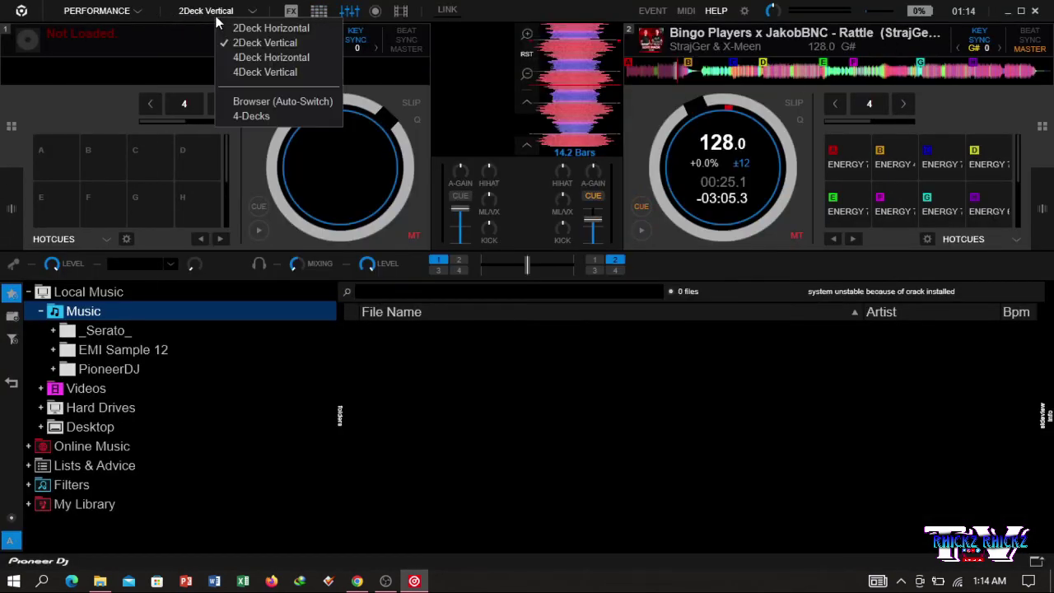
{"action": "left_click", "coordinate": [255, 57]}
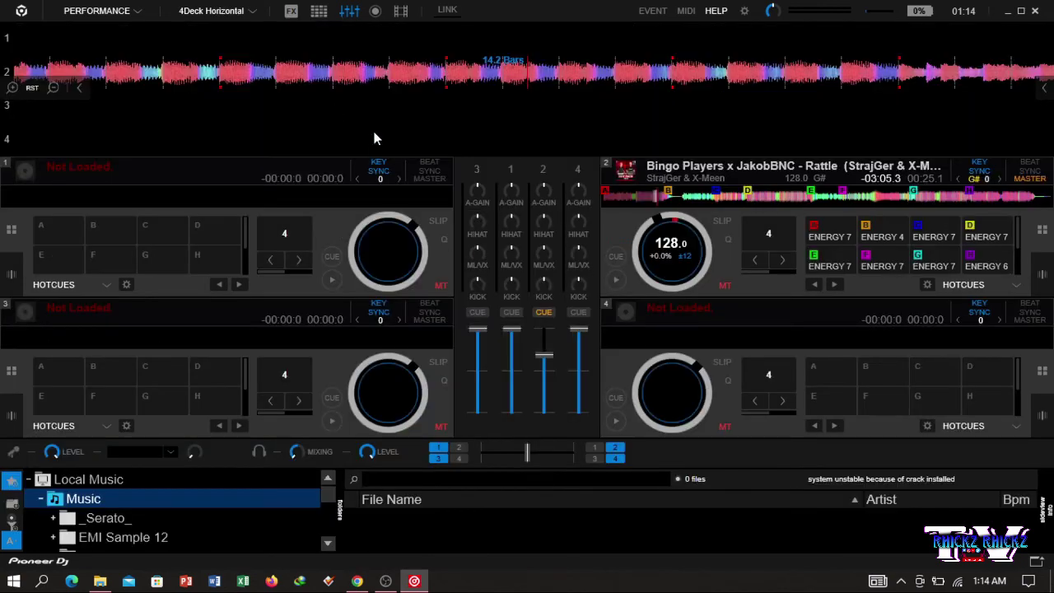
{"action": "left_click", "coordinate": [199, 12]}
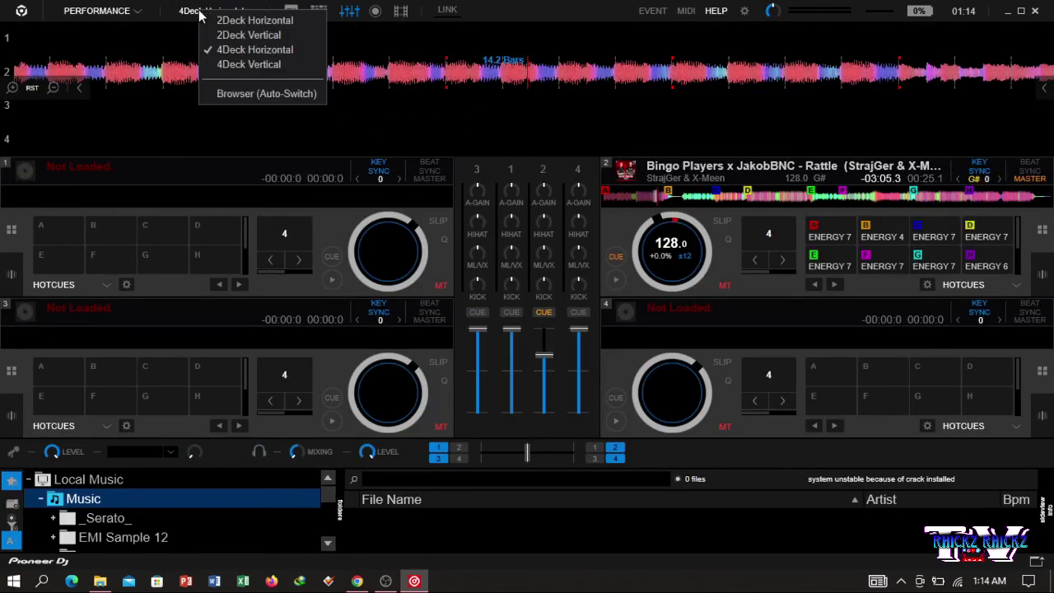
{"action": "left_click", "coordinate": [266, 35]}
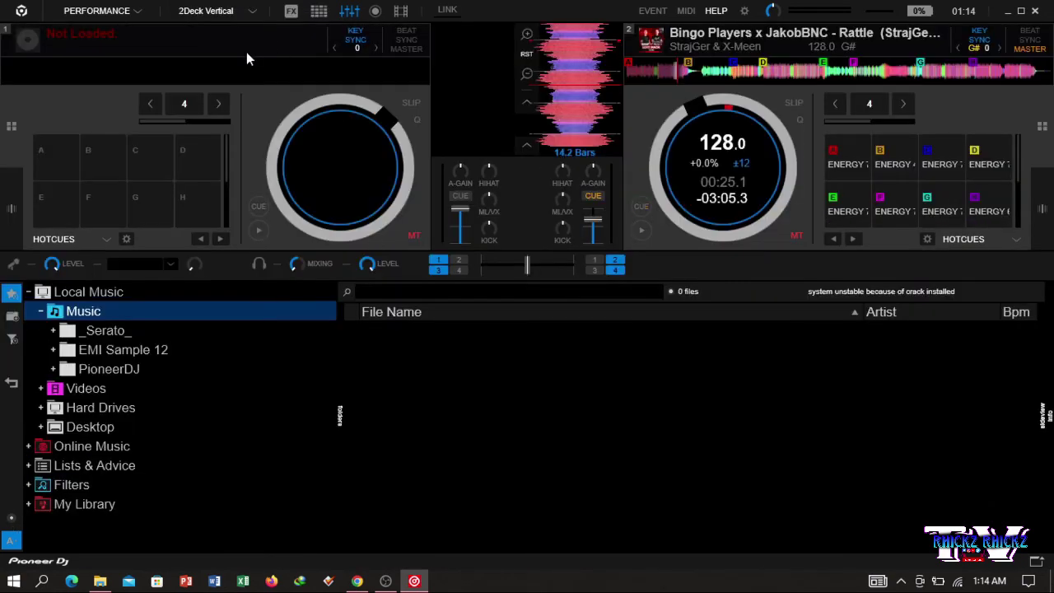
{"action": "left_click", "coordinate": [234, 12]}
{"action": "left_click", "coordinate": [247, 18]}
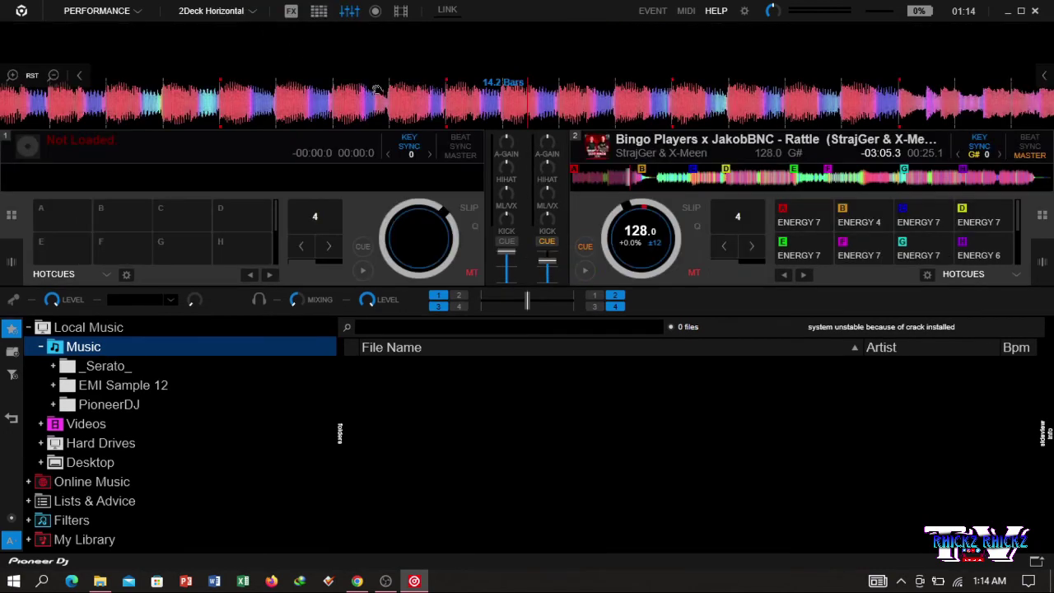
{"action": "left_click", "coordinate": [202, 14]}
{"action": "left_click", "coordinate": [216, 30]}
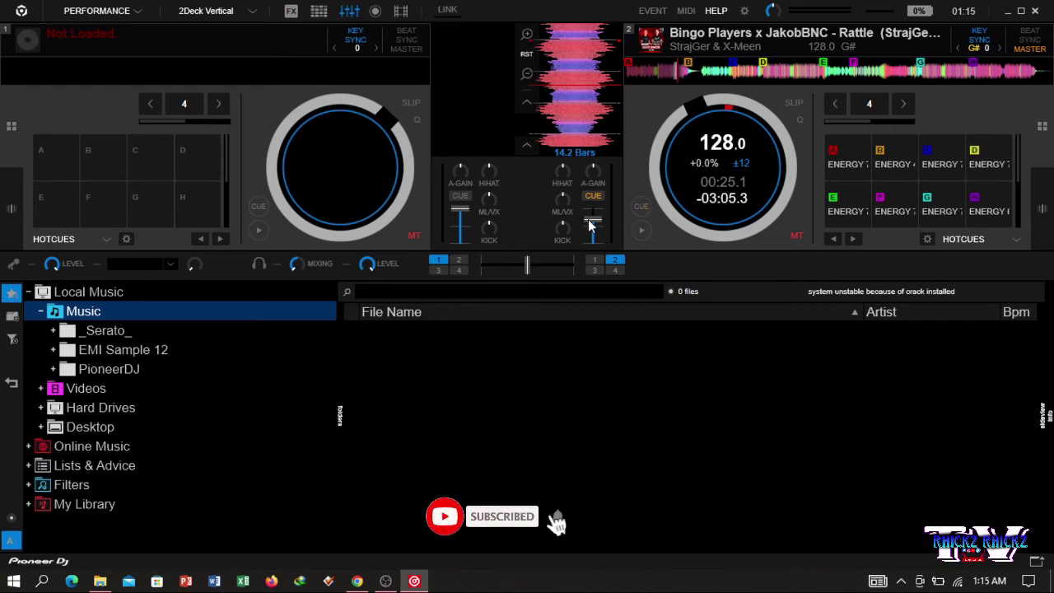
- Raise deck 2's volume level to 89% in the mixer
{"action": "left_click_drag", "start_coordinate": [590, 225], "coordinate": [591, 213]}
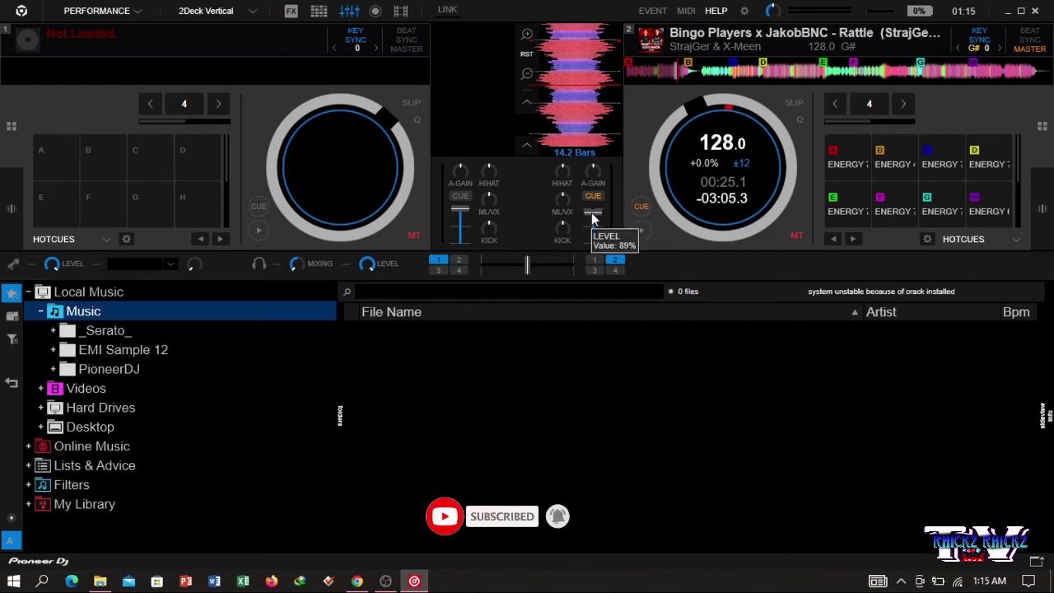